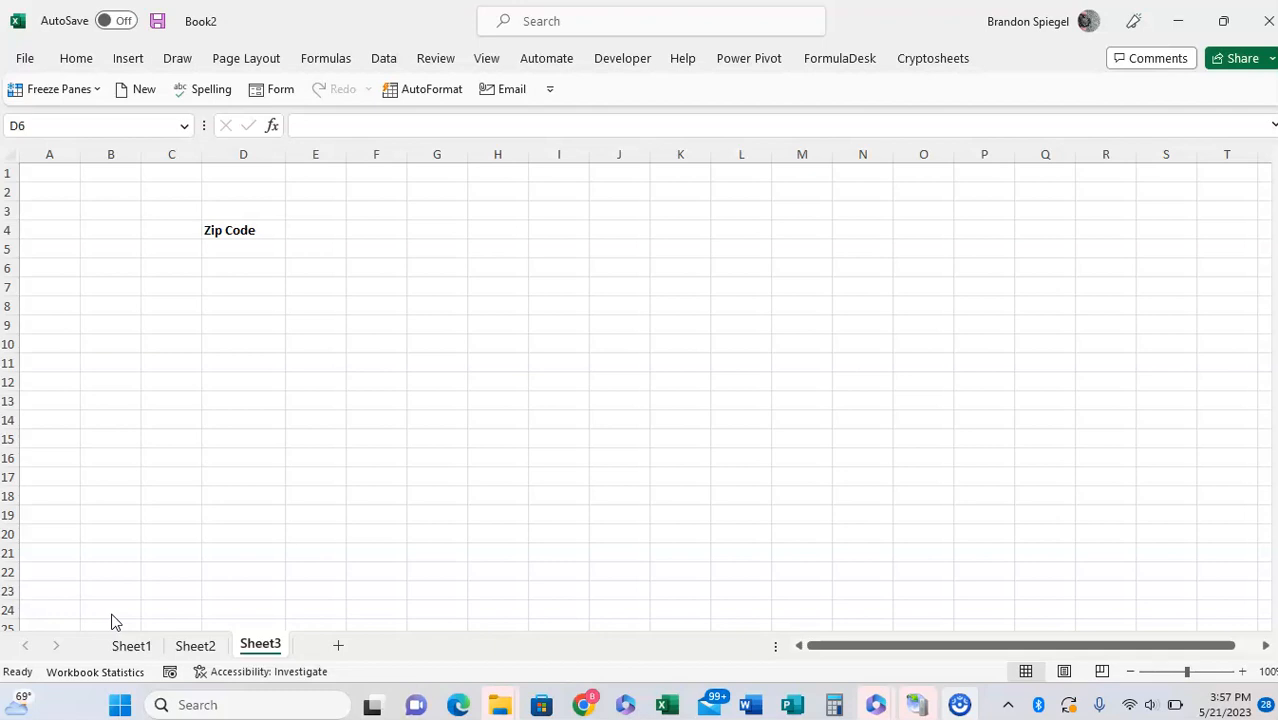
# Step: Try entering the eight-digit value 55555555 in cell D5 under the Zip Code header, and cancel the entry
pyautogui.click(268, 411)
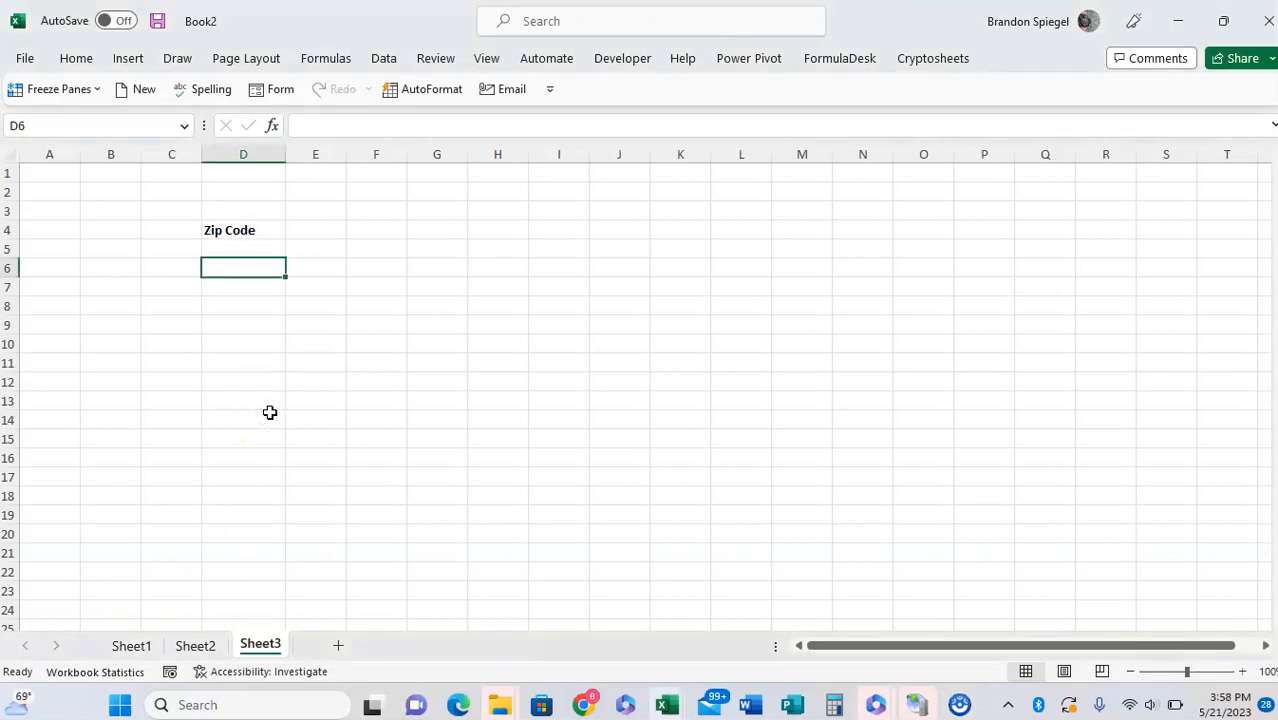
pyautogui.press('Up')
pyautogui.press('Up')
pyautogui.press('Down')
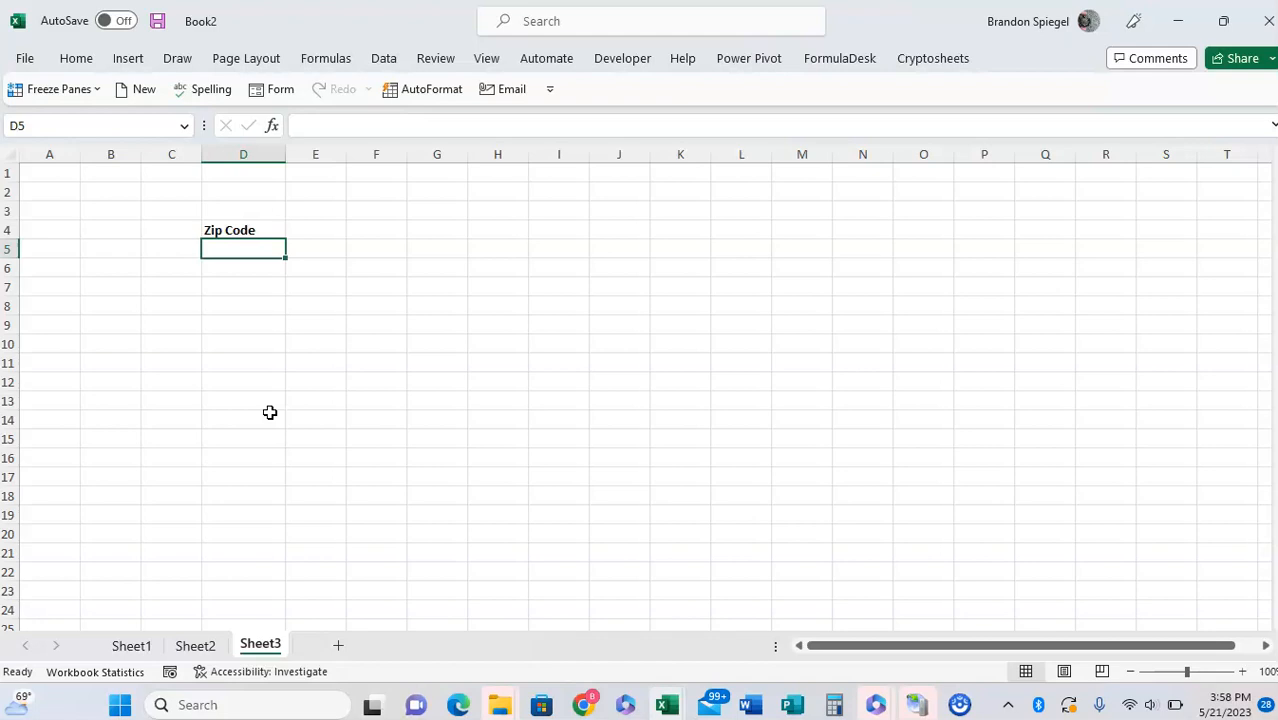
pyautogui.write('55555555')
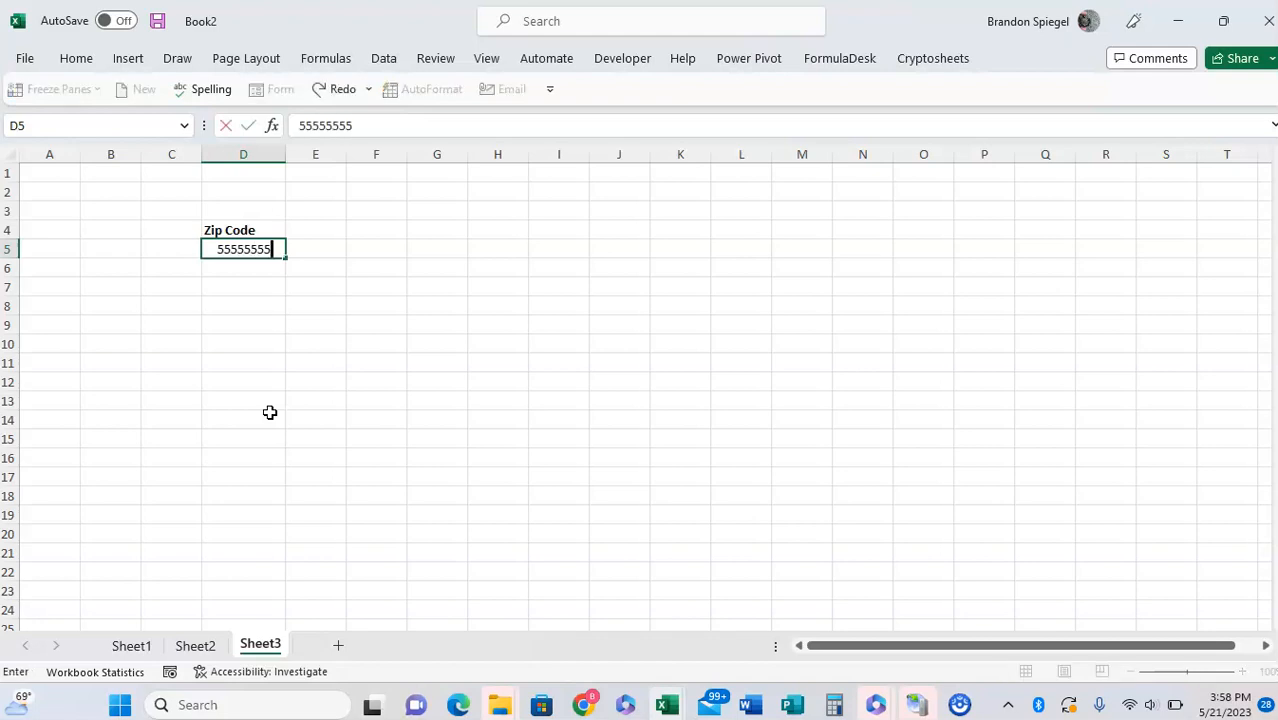
pyautogui.press('Return')
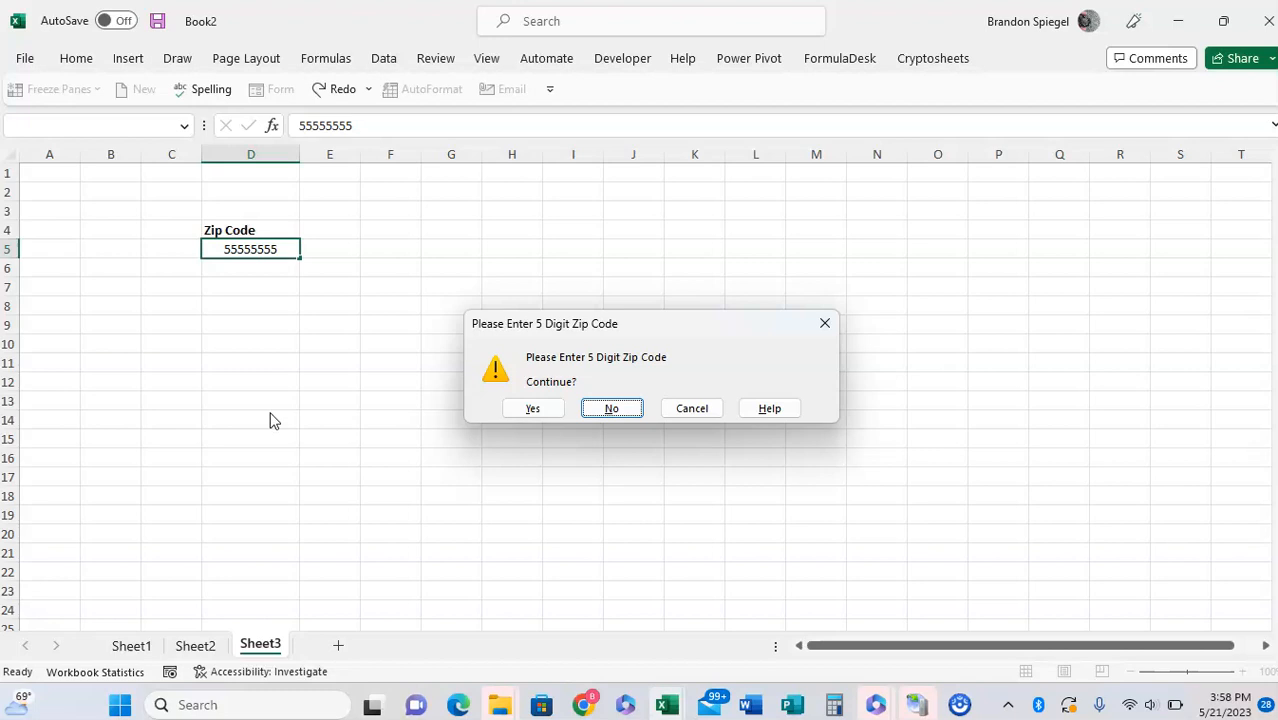
pyautogui.press('Left')
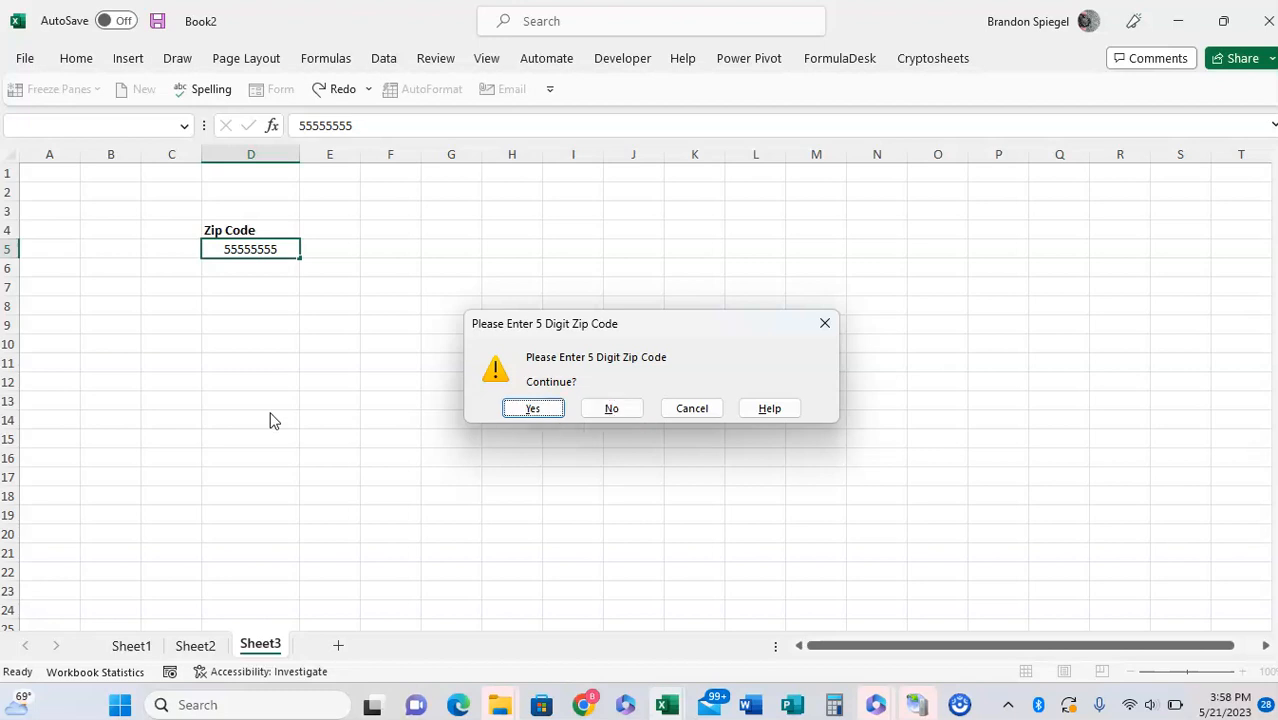
pyautogui.press('Right')
pyautogui.press('Right')
pyautogui.press('Left')
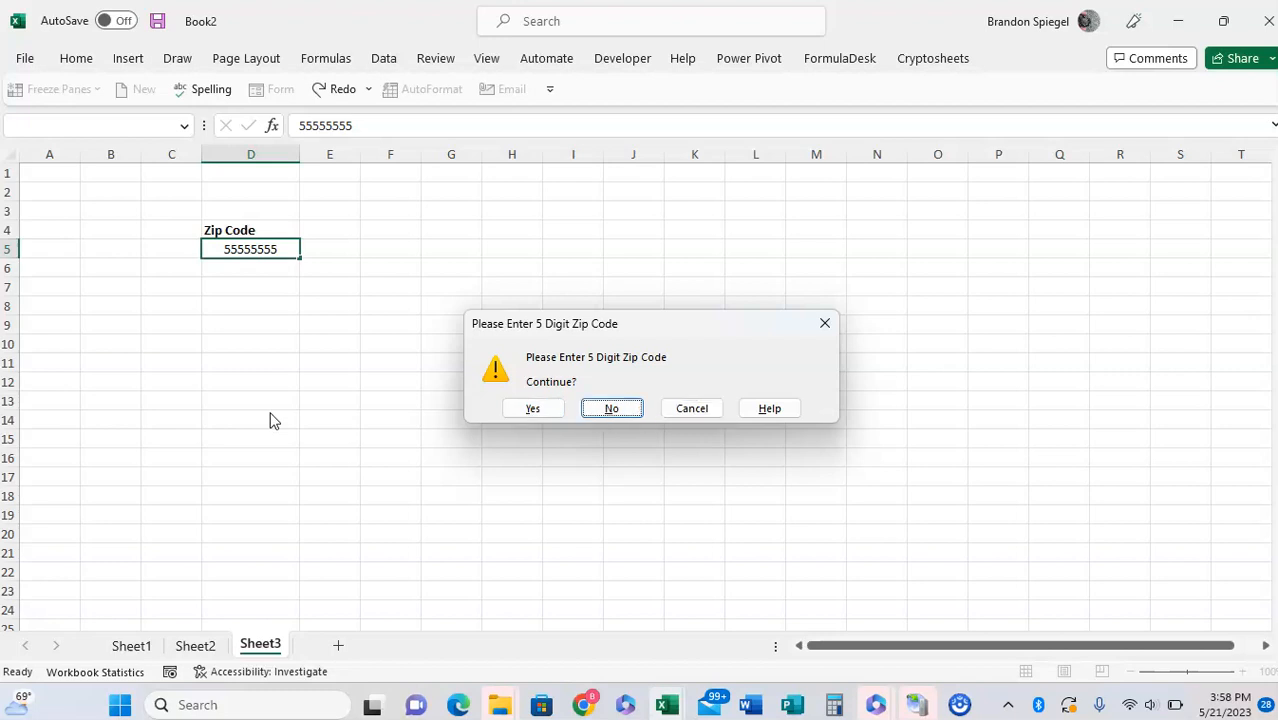
pyautogui.press('Escape')
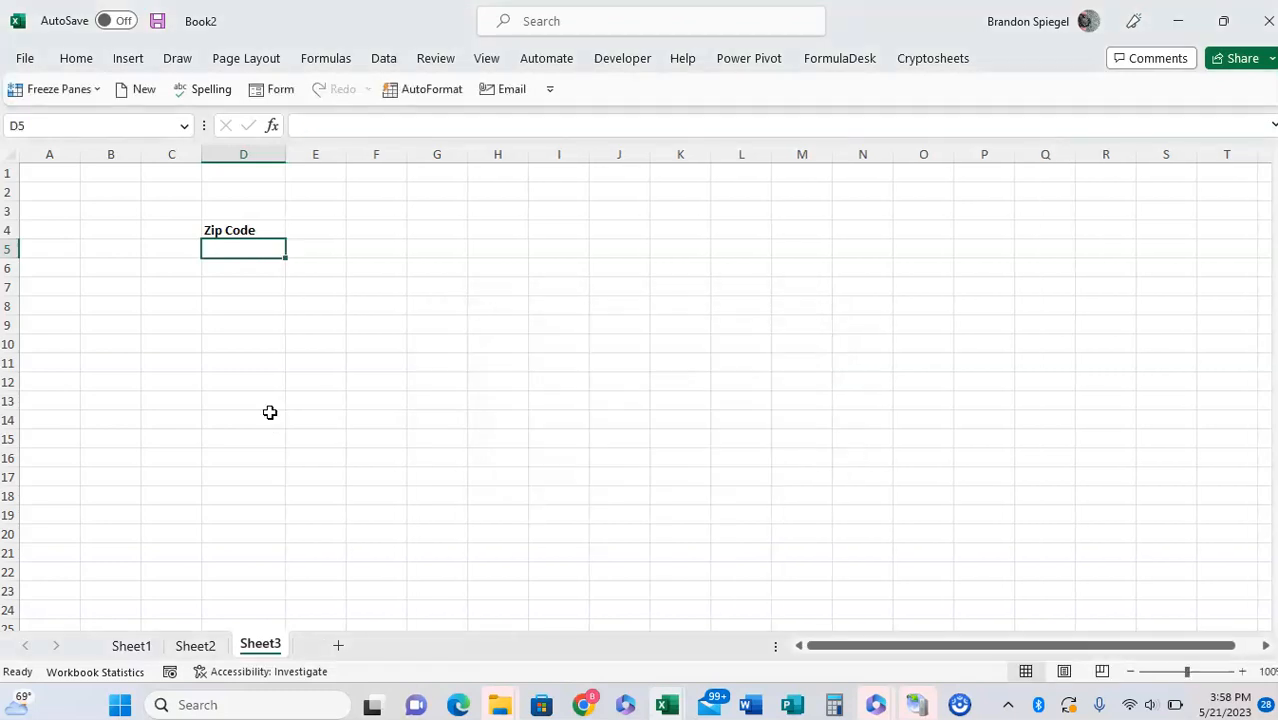
# Step: Test cell D5 with the five-digit value 11111 and clear the cell again
pyautogui.write('11111')
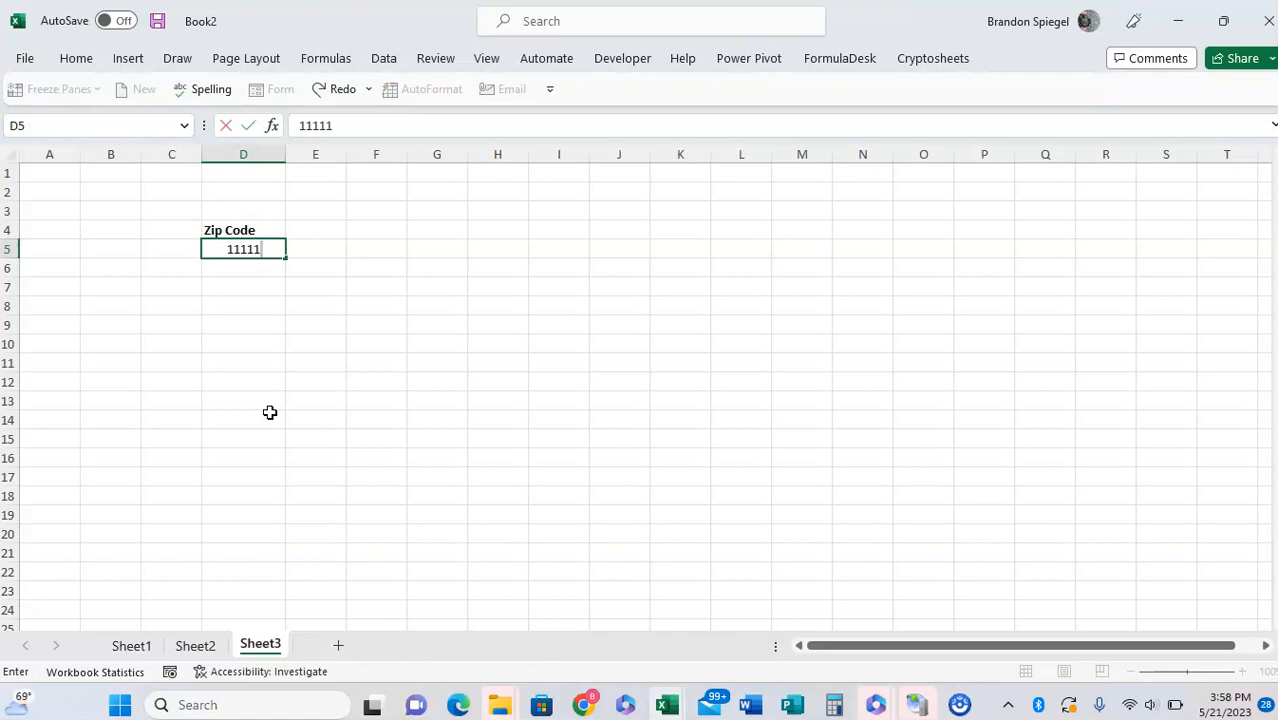
pyautogui.press('Return')
pyautogui.press('Up')
pyautogui.press('Delete')
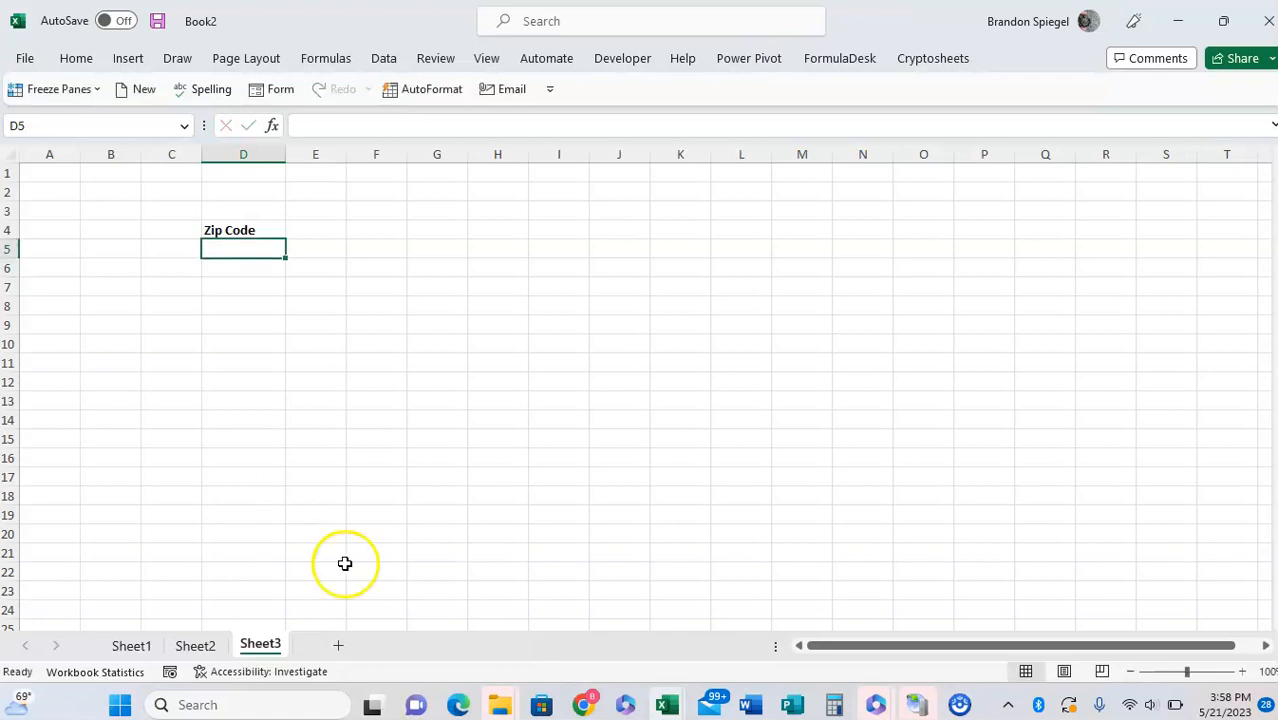
# Step: Copy the Zip Code header from D4 into cell D6 of a new sheet
pyautogui.press('Up')
pyautogui.hotkey('ctrl', 'c')
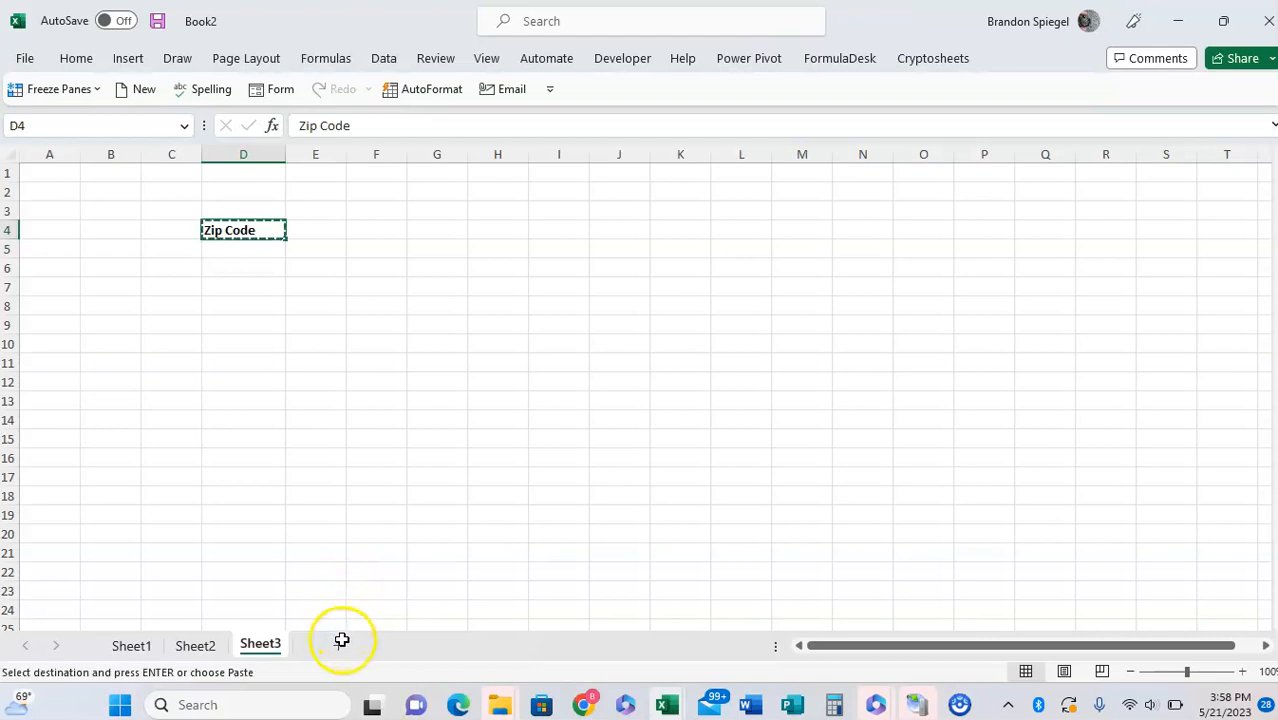
pyautogui.click(338, 645)
pyautogui.click(291, 309)
pyautogui.press('Left')
pyautogui.press('Up')
pyautogui.press('Up')
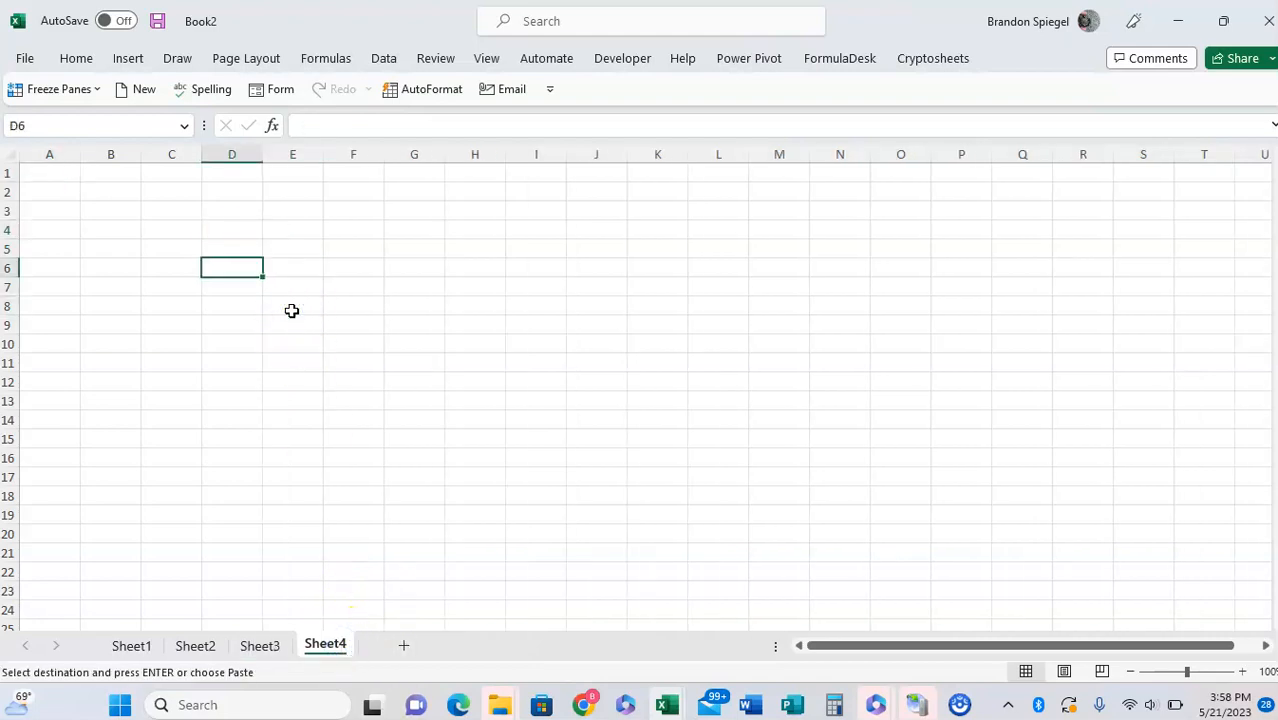
pyautogui.hotkey('ctrl', 'v')
pyautogui.press('Down')
pyautogui.press('Escape')
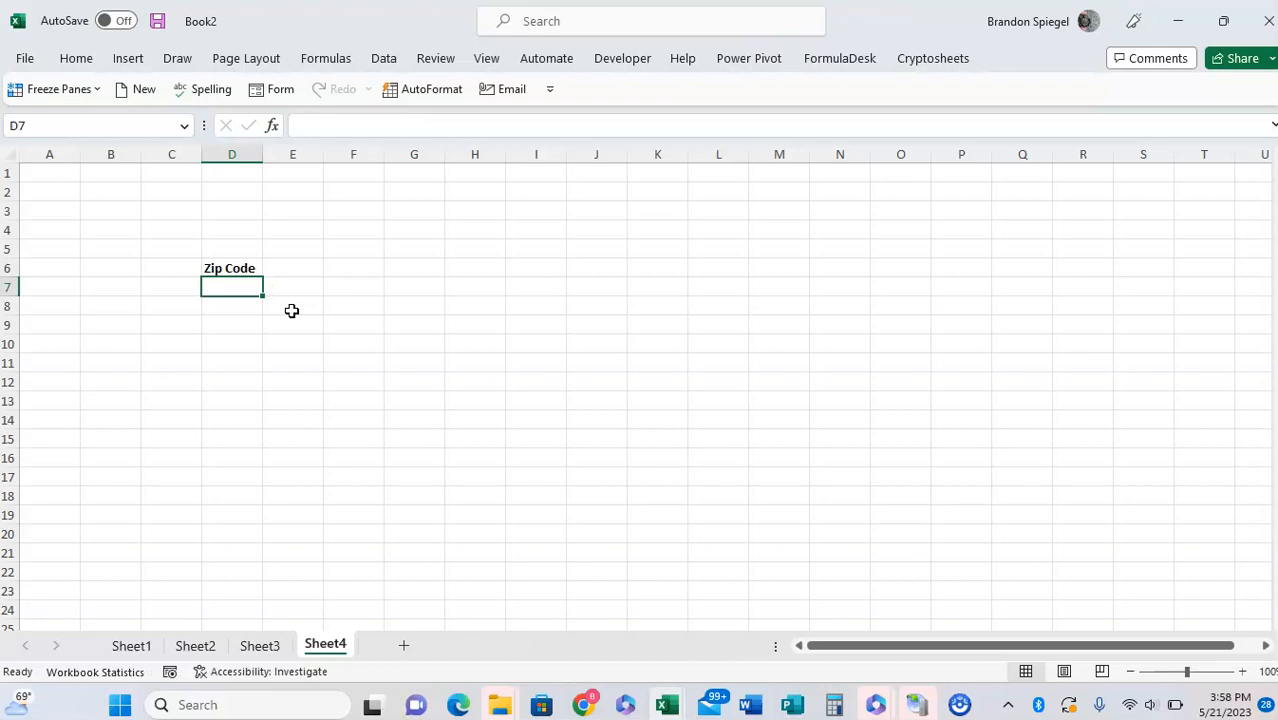
# Step: Set a data validation rule on cells D7:D20 that allows only a text length equal to 5
pyautogui.hotkey('shift', 'Down')
pyautogui.hotkey('shift', 'Down')
pyautogui.hotkey('shift', 'Down')
pyautogui.hotkey('shift', 'Down')
pyautogui.hotkey('shift', 'Down')
pyautogui.hotkey('shift', 'Down')
pyautogui.hotkey('shift', 'Down')
pyautogui.hotkey('shift', 'Down')
pyautogui.hotkey('shift', 'Down')
pyautogui.hotkey('shift', 'Down')
pyautogui.hotkey('shift', 'Down')
pyautogui.hotkey('shift', 'Down')
pyautogui.hotkey('shift', 'Down')
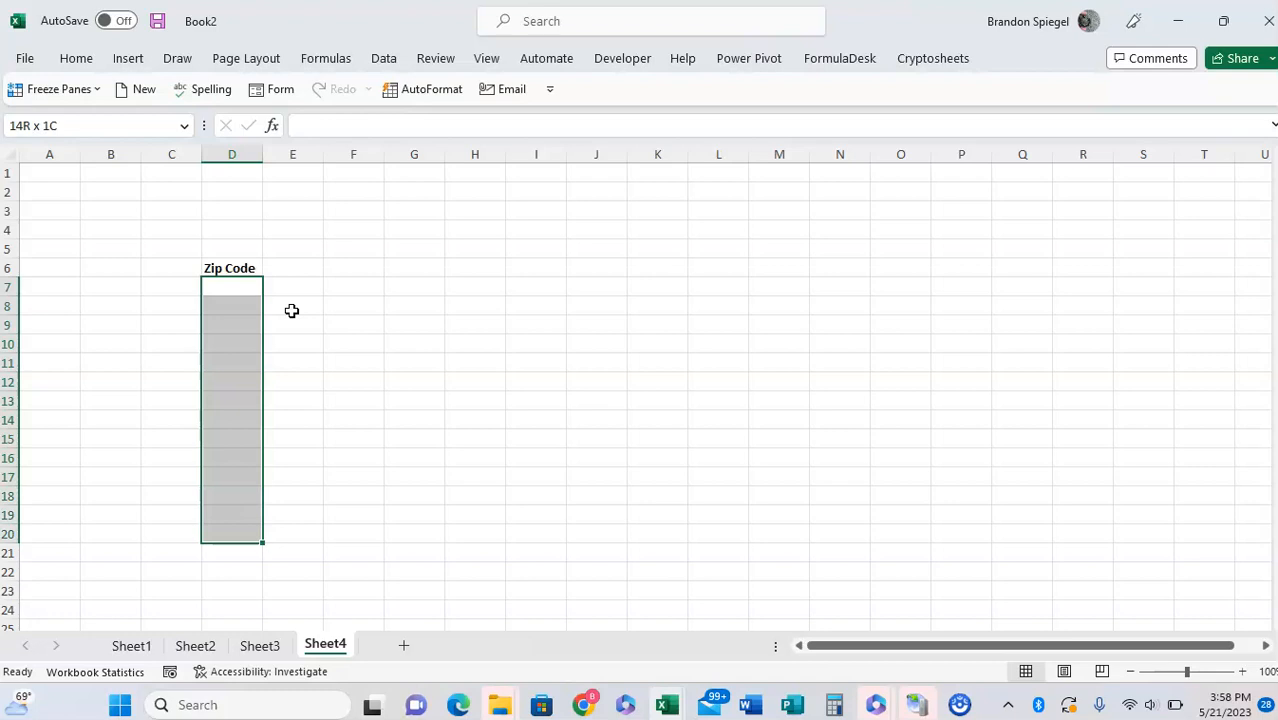
pyautogui.click(384, 60)
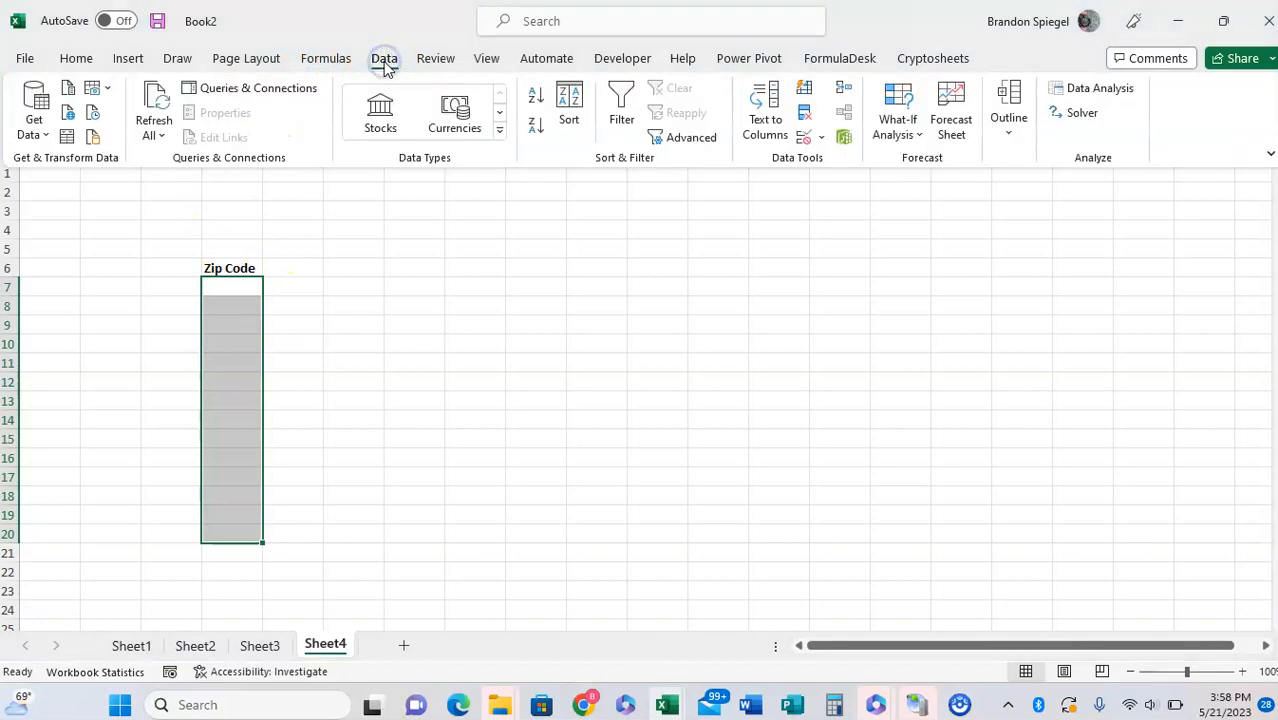
pyautogui.click(824, 141)
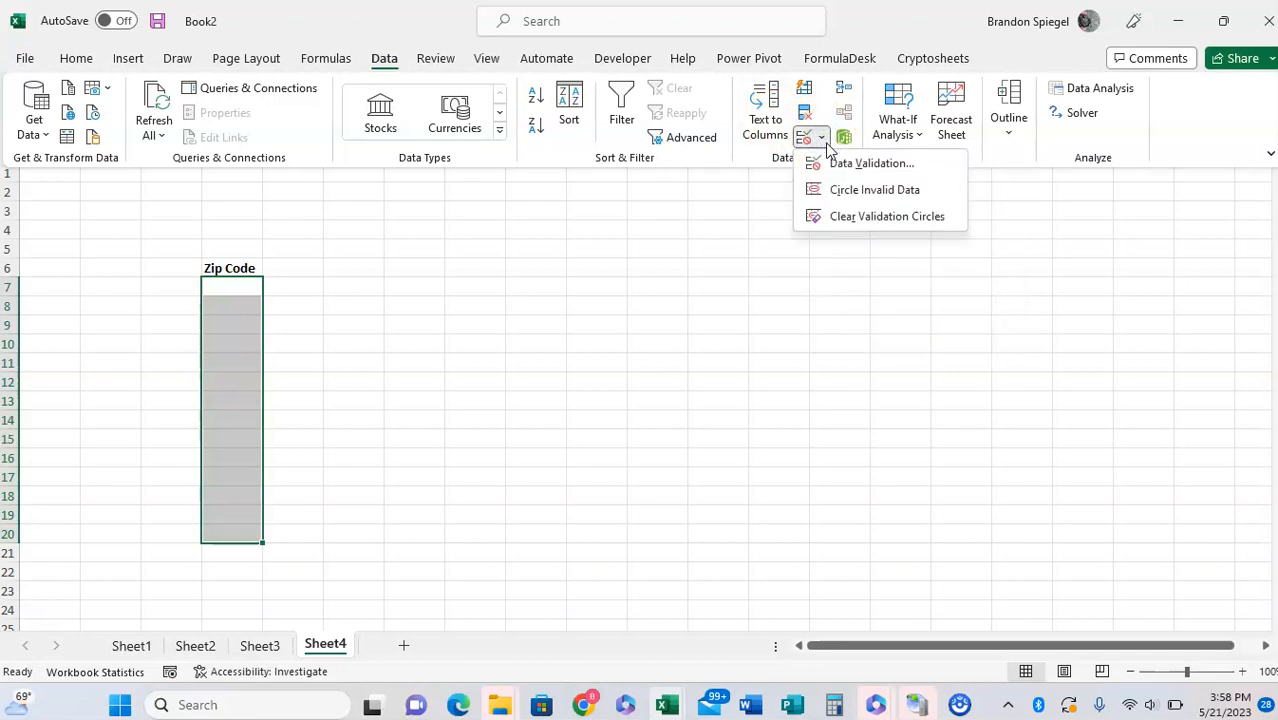
pyautogui.click(846, 161)
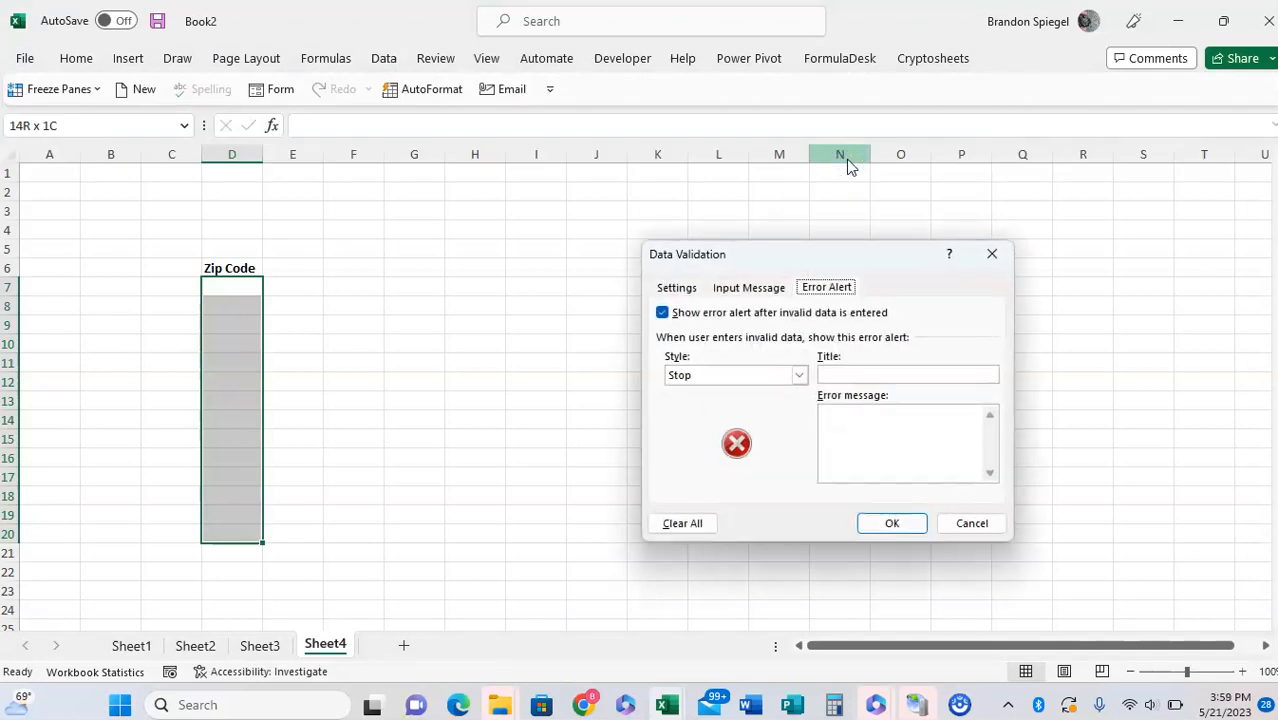
pyautogui.click(678, 287)
pyautogui.click(690, 347)
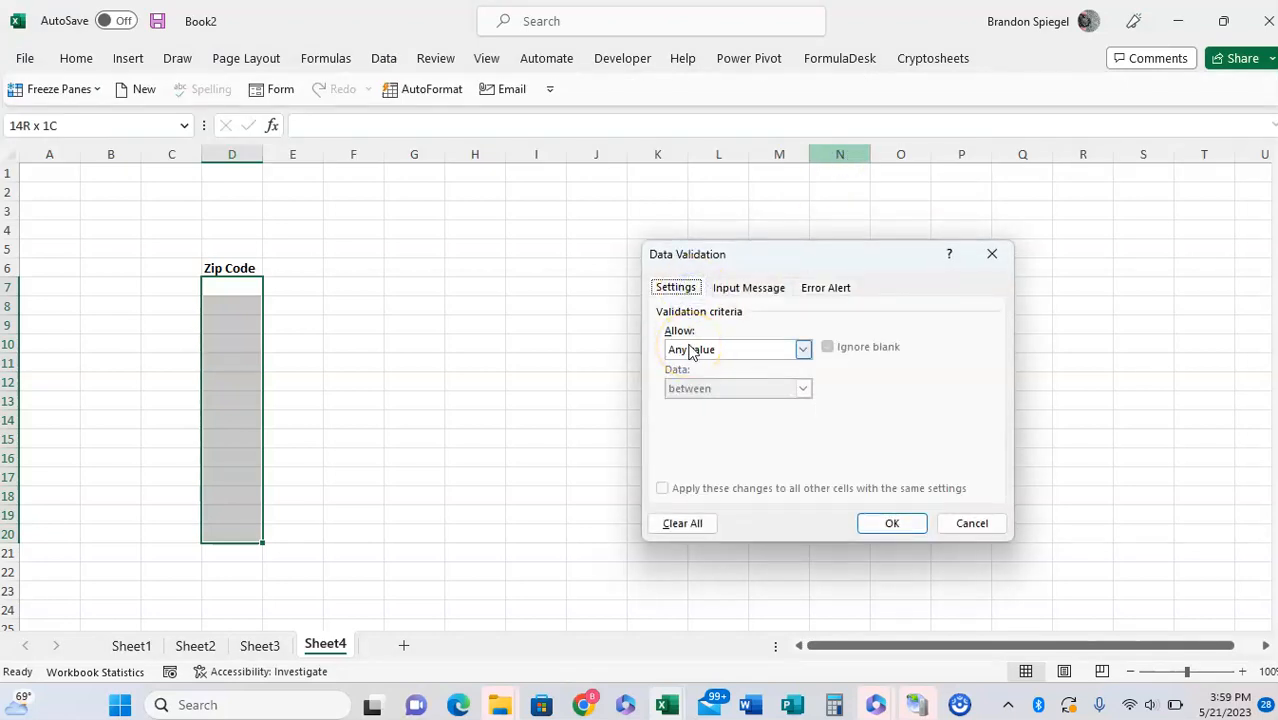
pyautogui.click(690, 350)
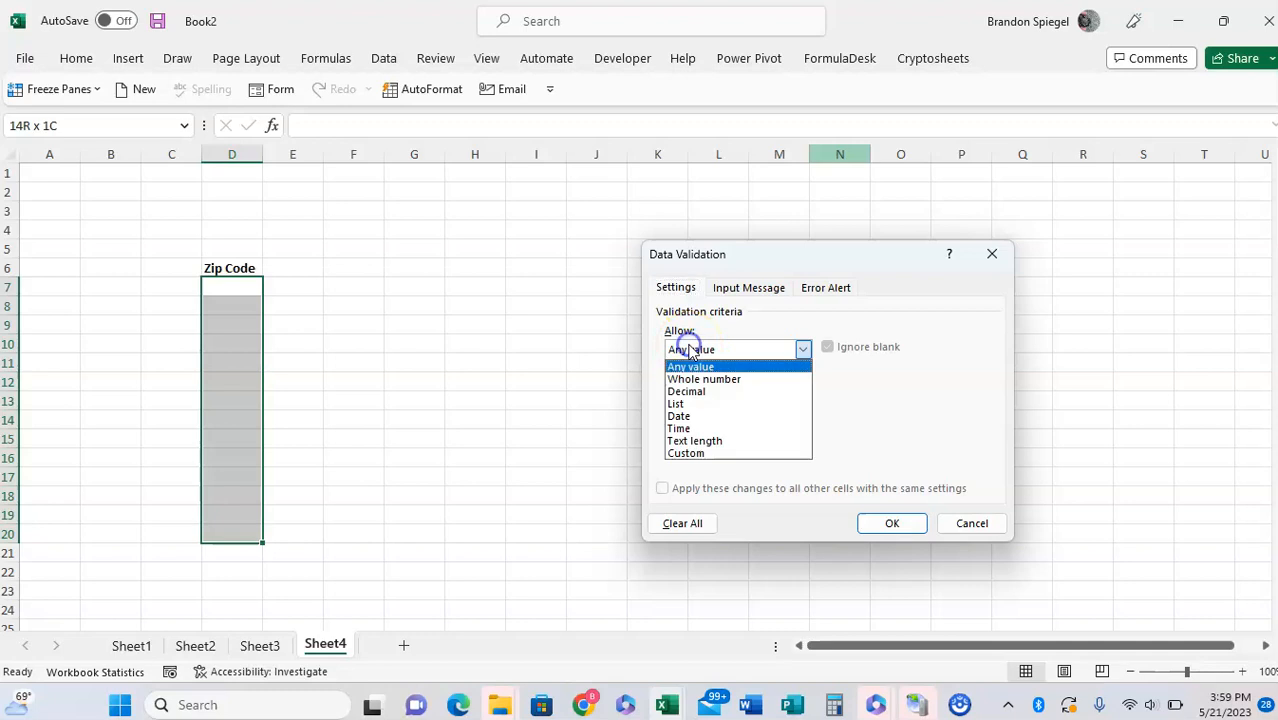
pyautogui.click(713, 441)
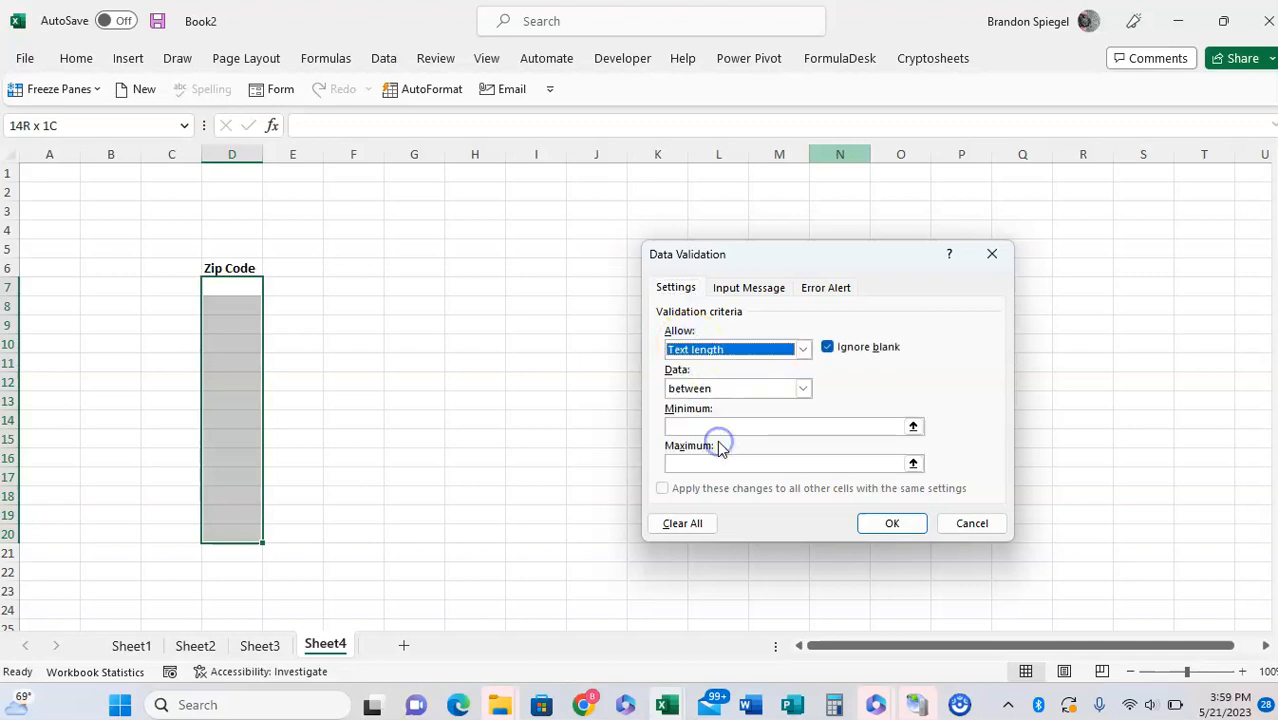
pyautogui.click(690, 389)
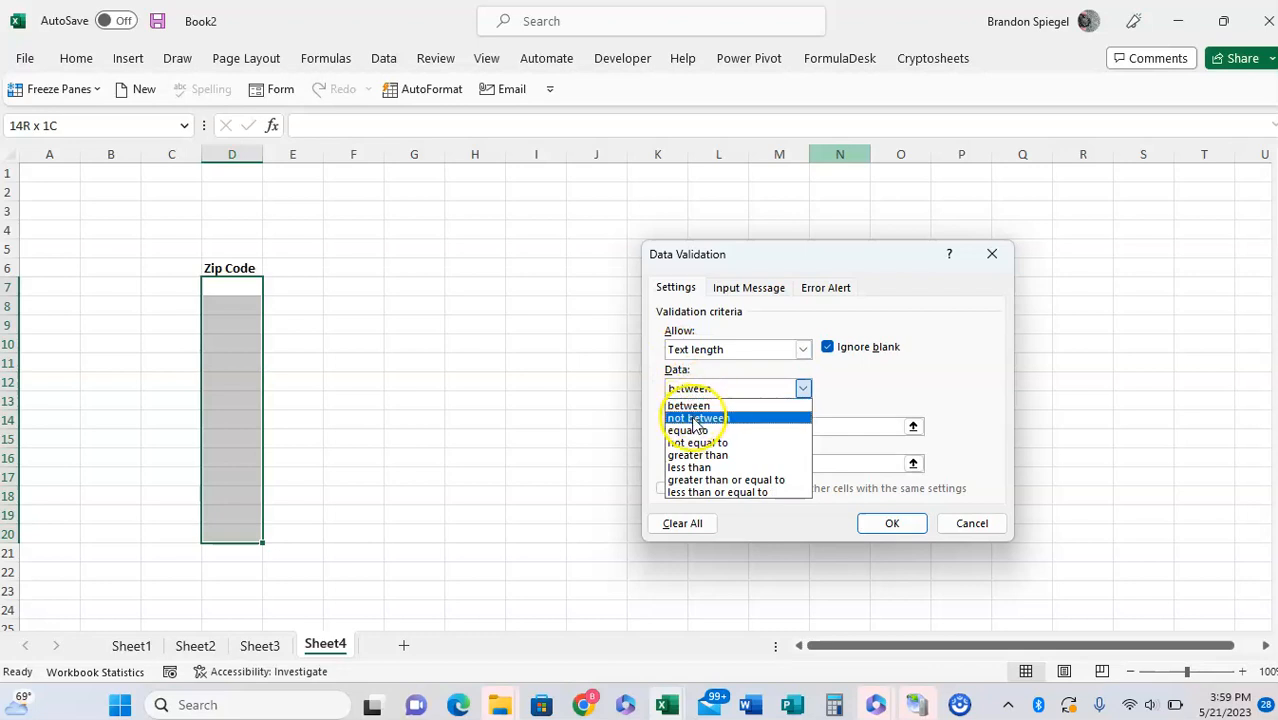
pyautogui.click(692, 430)
pyautogui.click(708, 429)
pyautogui.write('5')
pyautogui.click(876, 523)
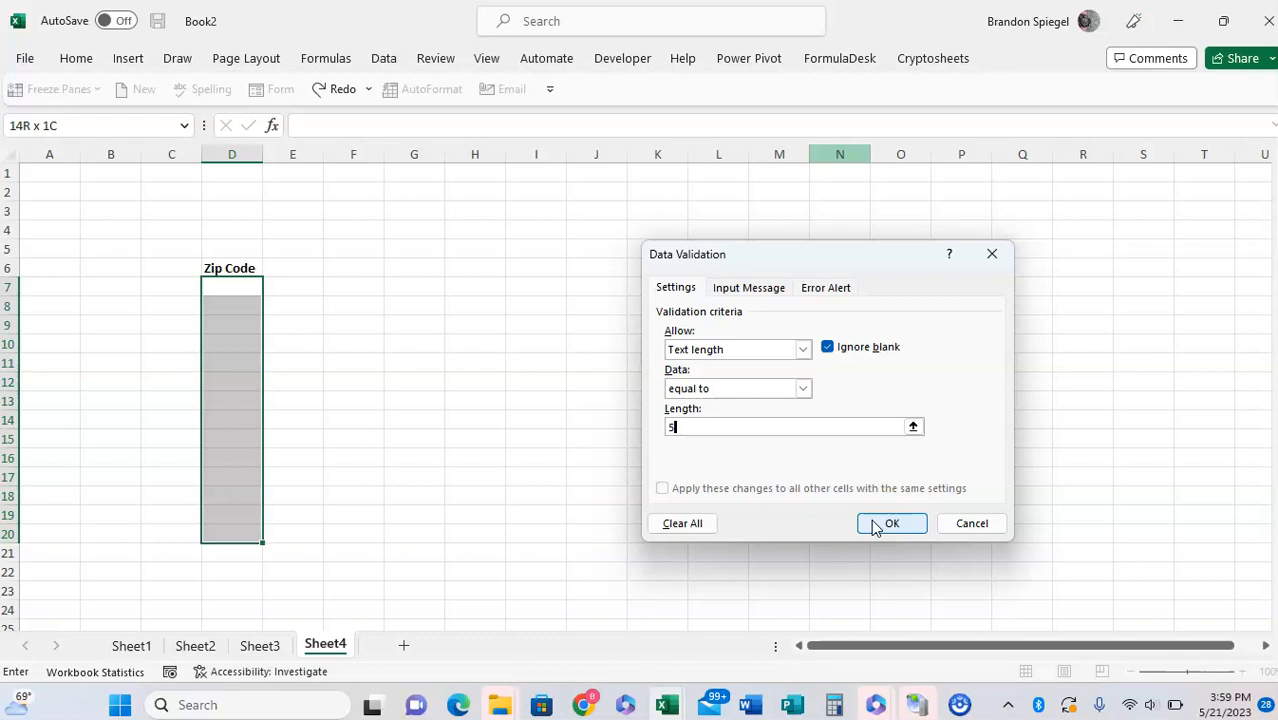
# Step: Set the validation's input message title to "Please Enter 5 Digit Zip Code"
pyautogui.click(745, 288)
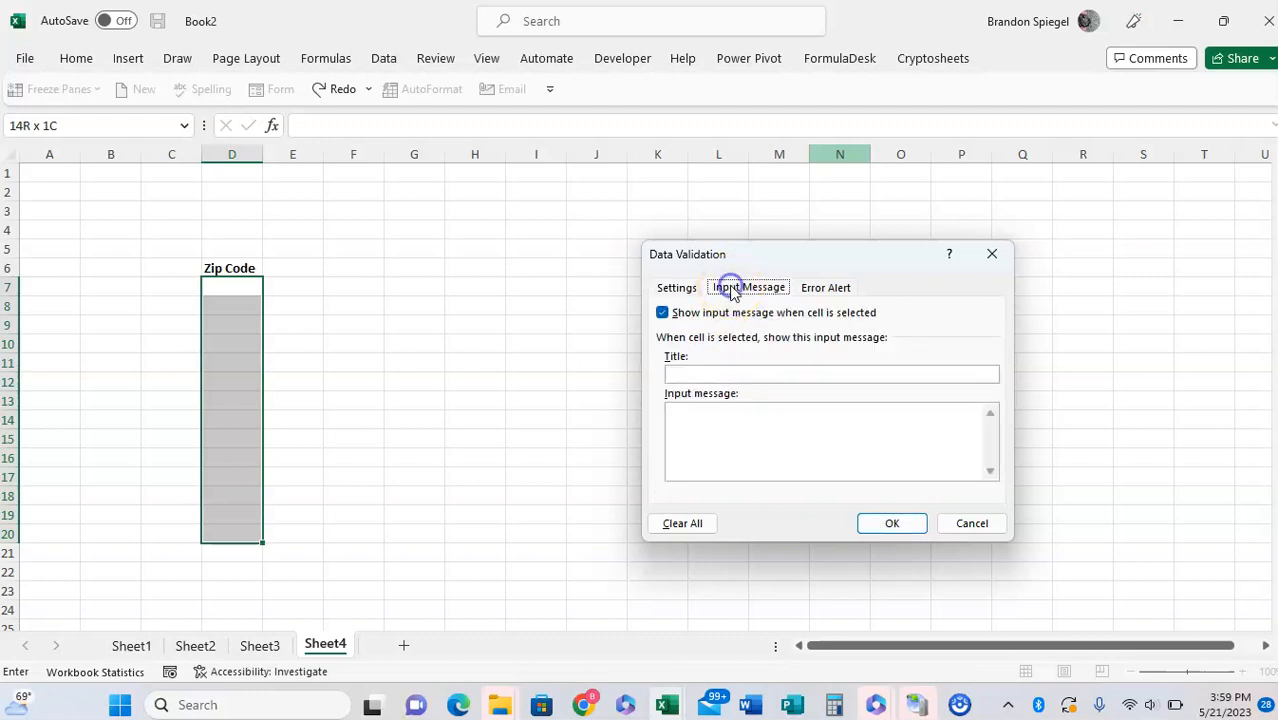
pyautogui.click(728, 370)
pyautogui.write('Please ')
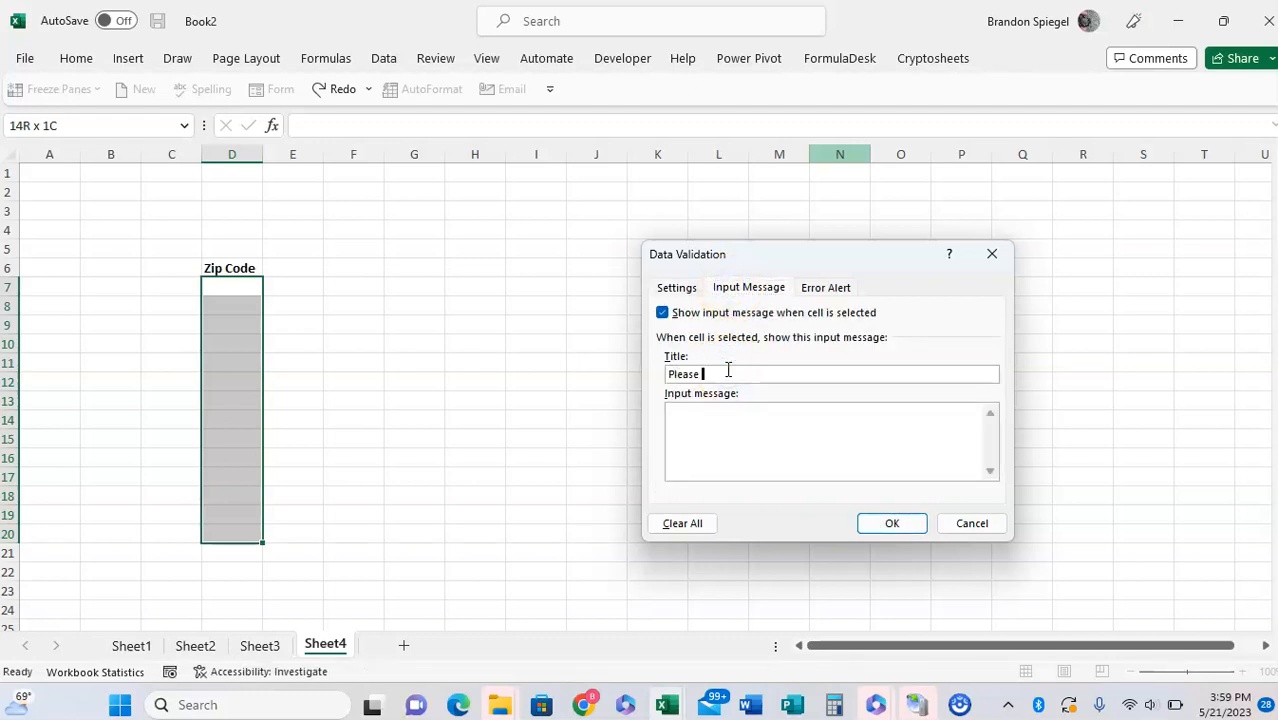
pyautogui.write('Enter 5 Digit Zip Code')
# Step: Copy the whole title text "Please Enter 5 Digit Zip Code" into the input message body
pyautogui.hotkey('shift', 'Left')
pyautogui.hotkey('shift', 'Left')
pyautogui.hotkey('shift', 'Left')
pyautogui.hotkey('shift', 'Left')
pyautogui.hotkey('shift', 'Left')
pyautogui.hotkey('shift', 'Left')
pyautogui.hotkey('shift', 'Left')
pyautogui.hotkey('shift', 'Left')
pyautogui.hotkey('shift', 'Left')
pyautogui.hotkey('shift', 'Left')
pyautogui.hotkey('shift', 'Left')
pyautogui.hotkey('shift', 'Left')
pyautogui.hotkey('shift', 'Left')
pyautogui.hotkey('shift', 'Left')
pyautogui.hotkey('shift', 'Left')
pyautogui.hotkey('shift', 'Left')
pyautogui.hotkey('shift', 'Left')
pyautogui.hotkey('shift', 'Left')
pyautogui.hotkey('shift', 'Left')
pyautogui.hotkey('shift', 'Left')
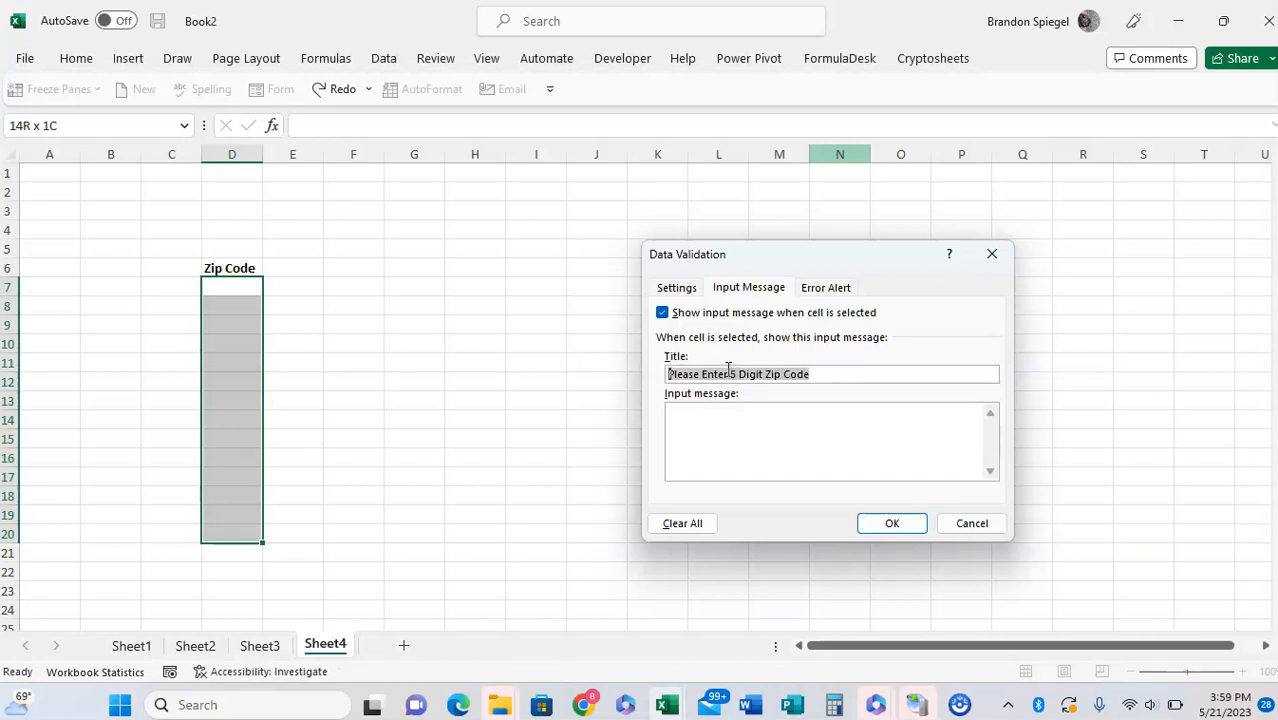
pyautogui.hotkey('ctrl', 'c')
pyautogui.click(752, 420)
pyautogui.hotkey('ctrl', 'v')
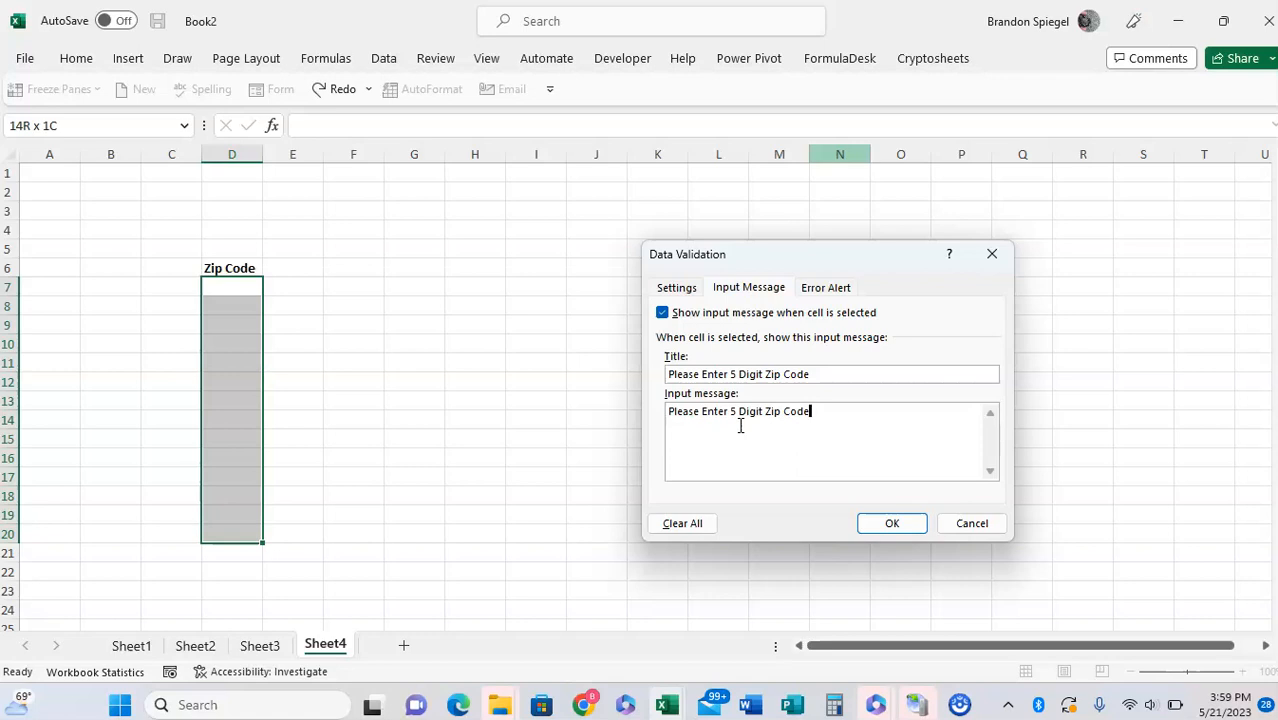
# Step: Try the Warning, Information and Stop styles for the validation's error alert
pyautogui.click(818, 287)
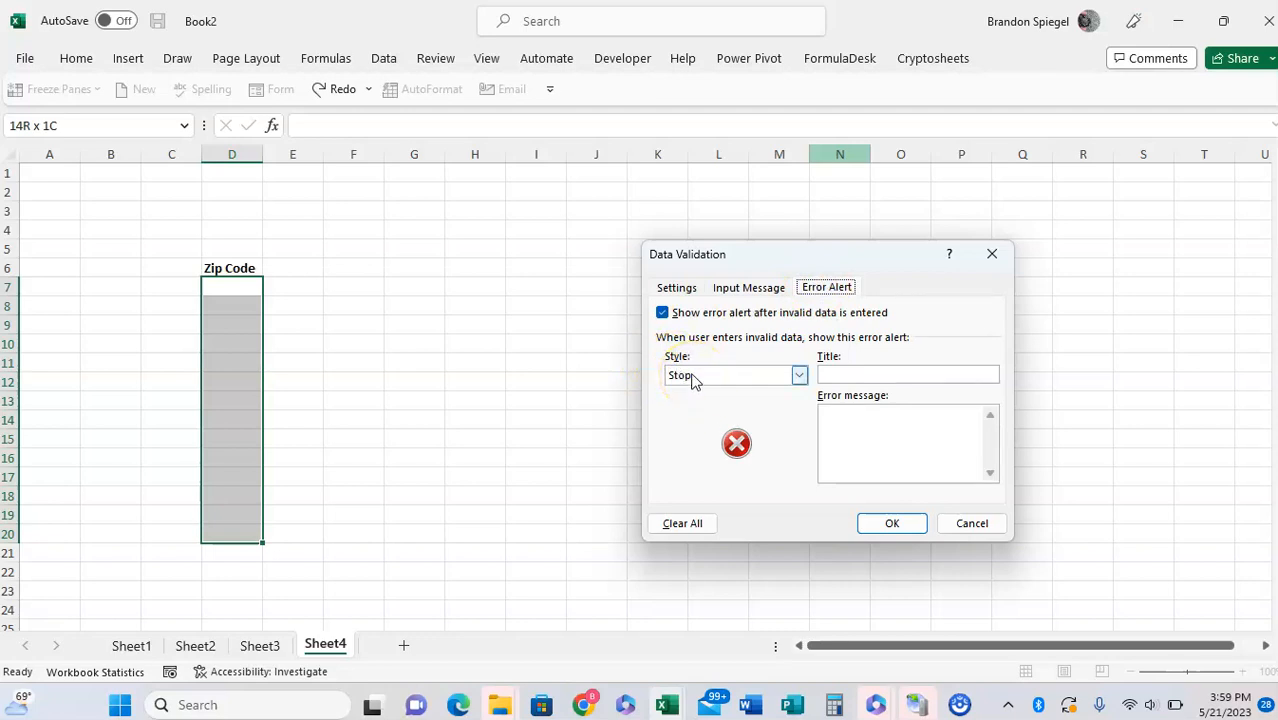
pyautogui.click(740, 288)
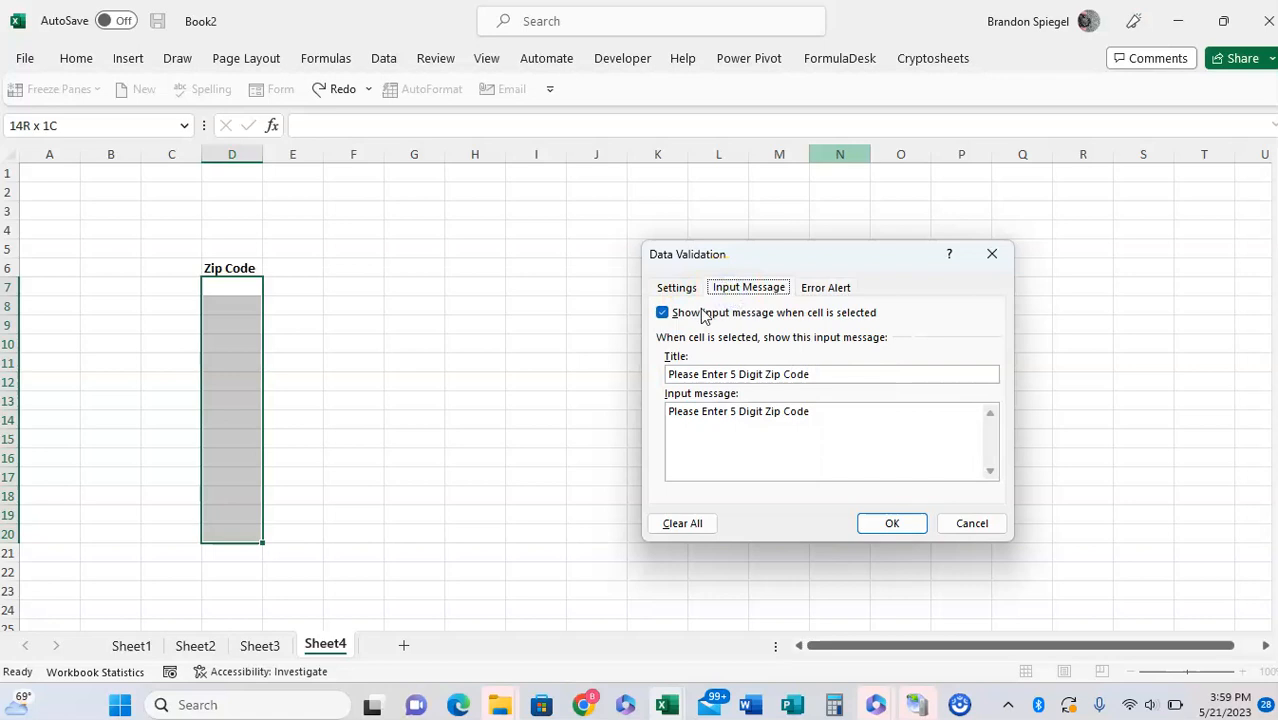
pyautogui.click(812, 292)
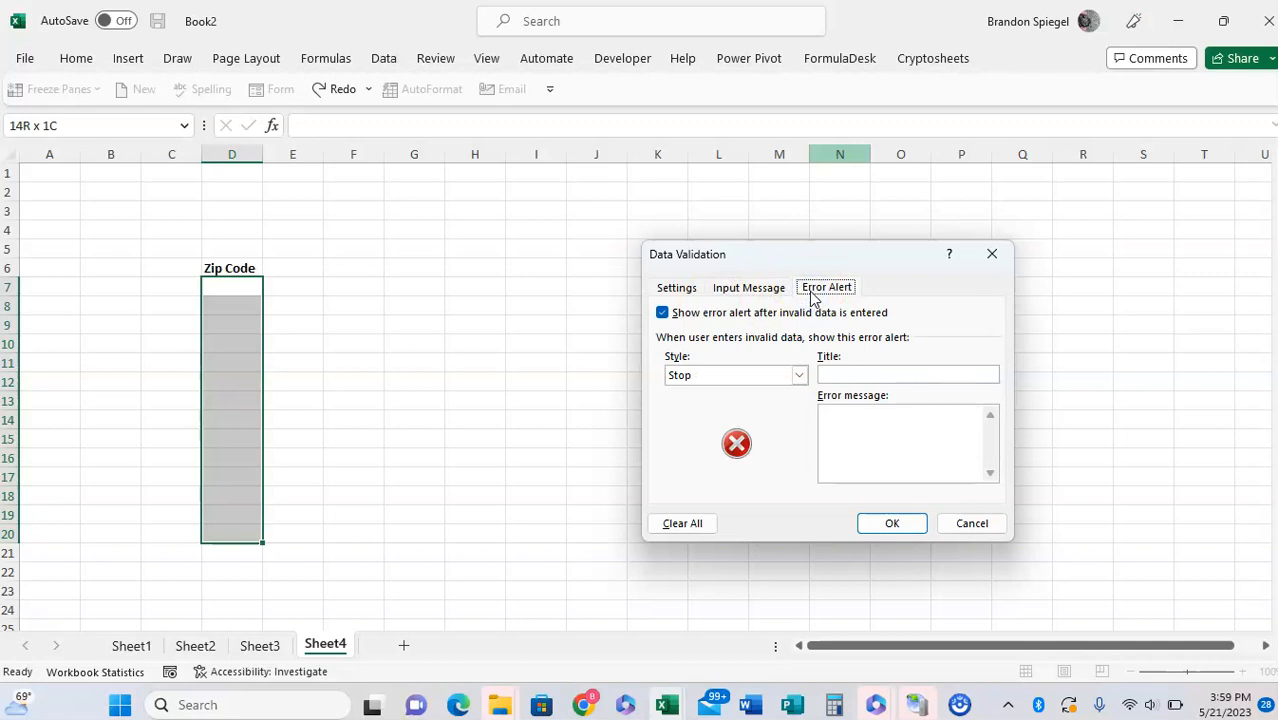
pyautogui.click(720, 380)
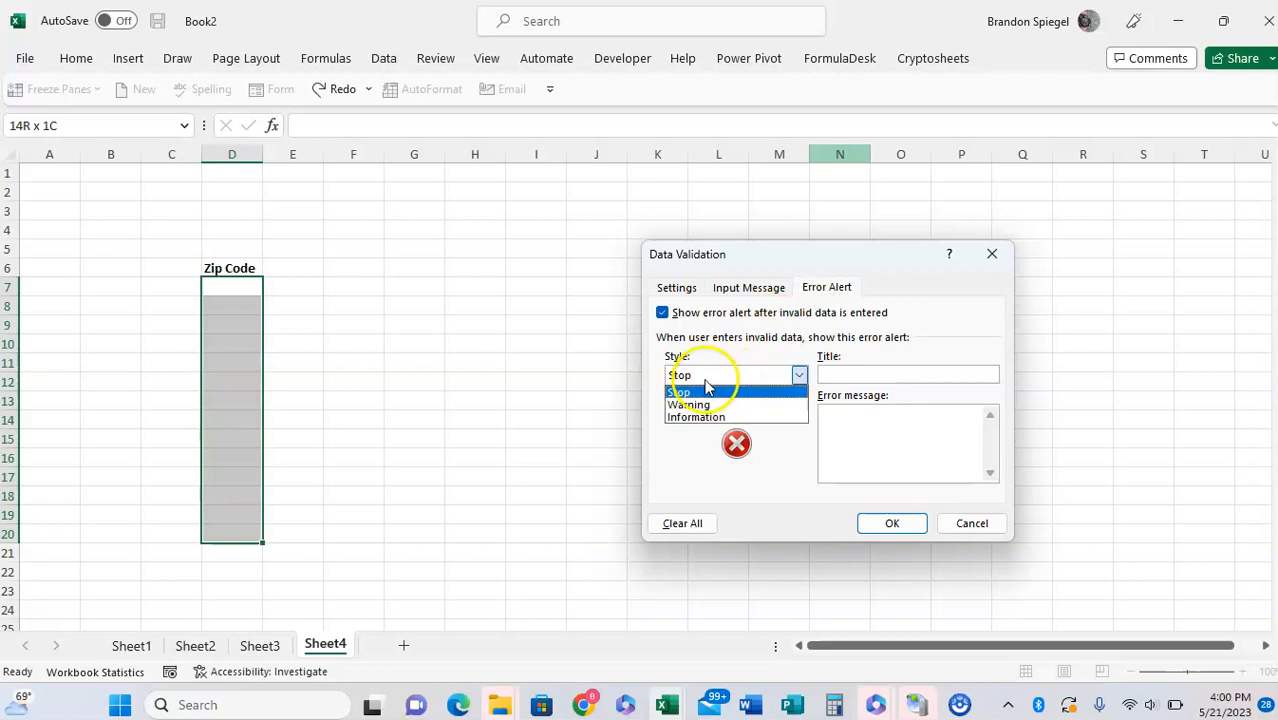
pyautogui.click(722, 404)
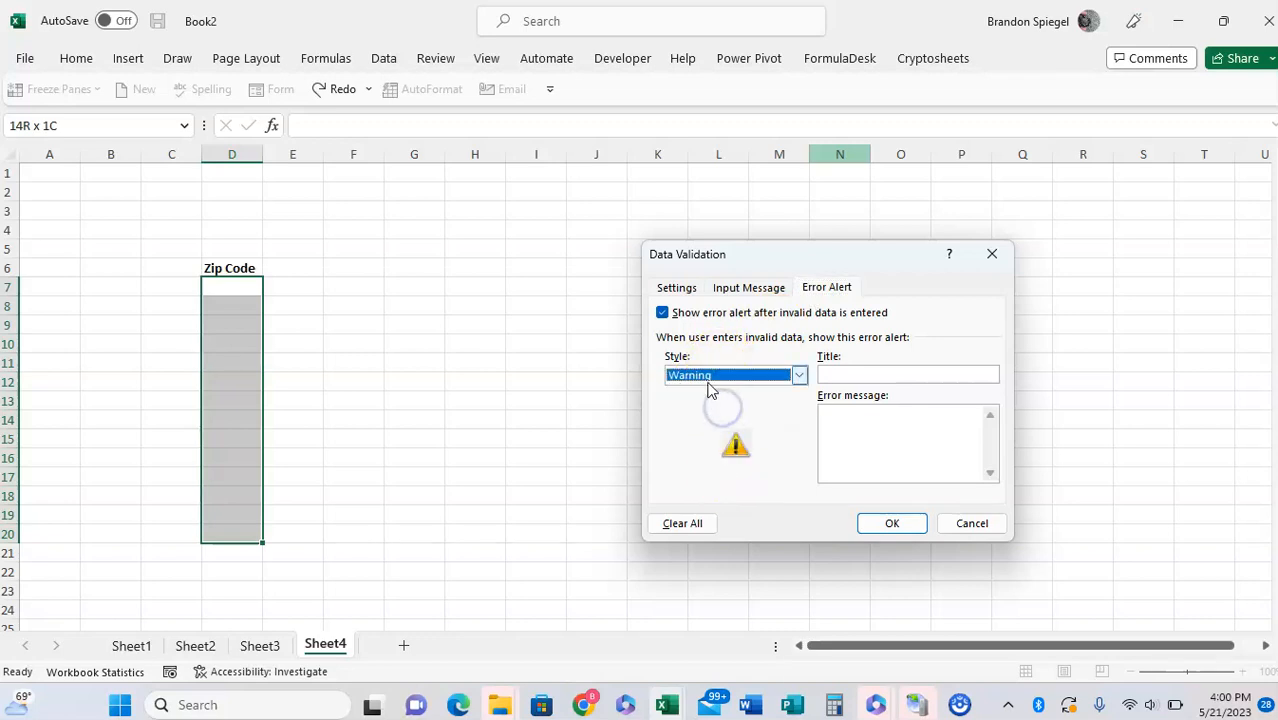
pyautogui.click(710, 377)
pyautogui.click(714, 418)
pyautogui.click(690, 375)
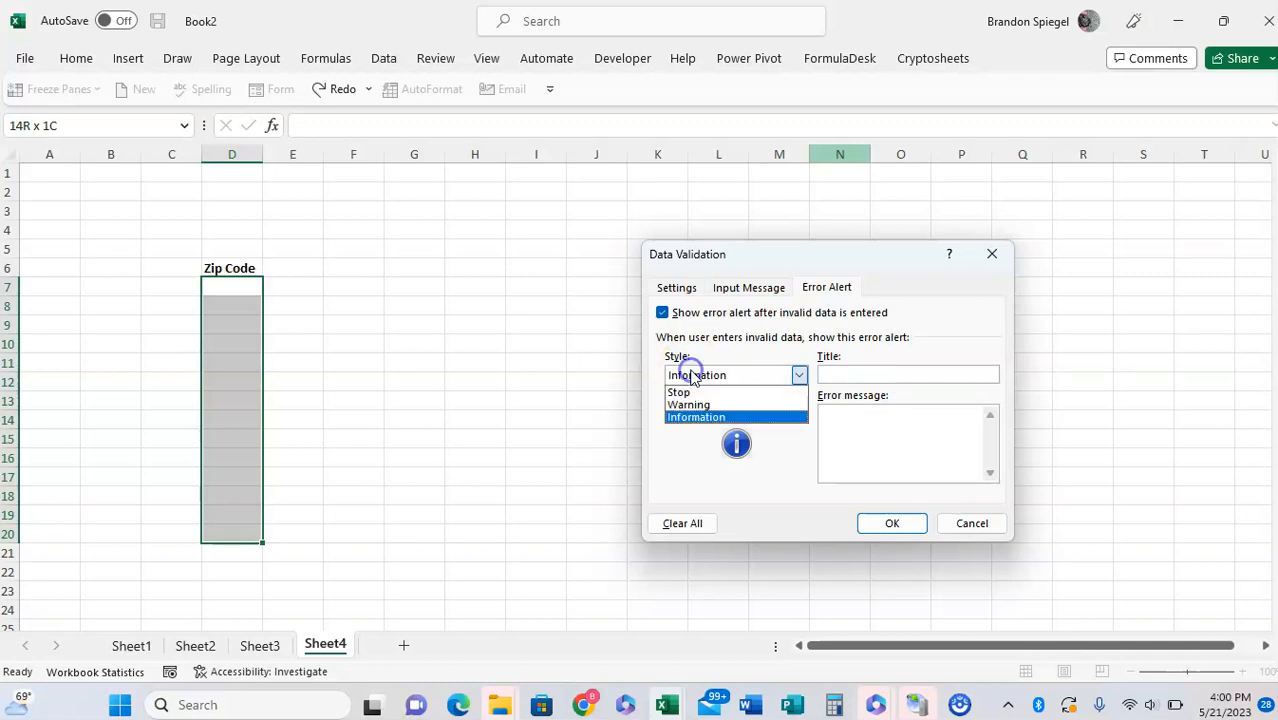
pyautogui.click(698, 393)
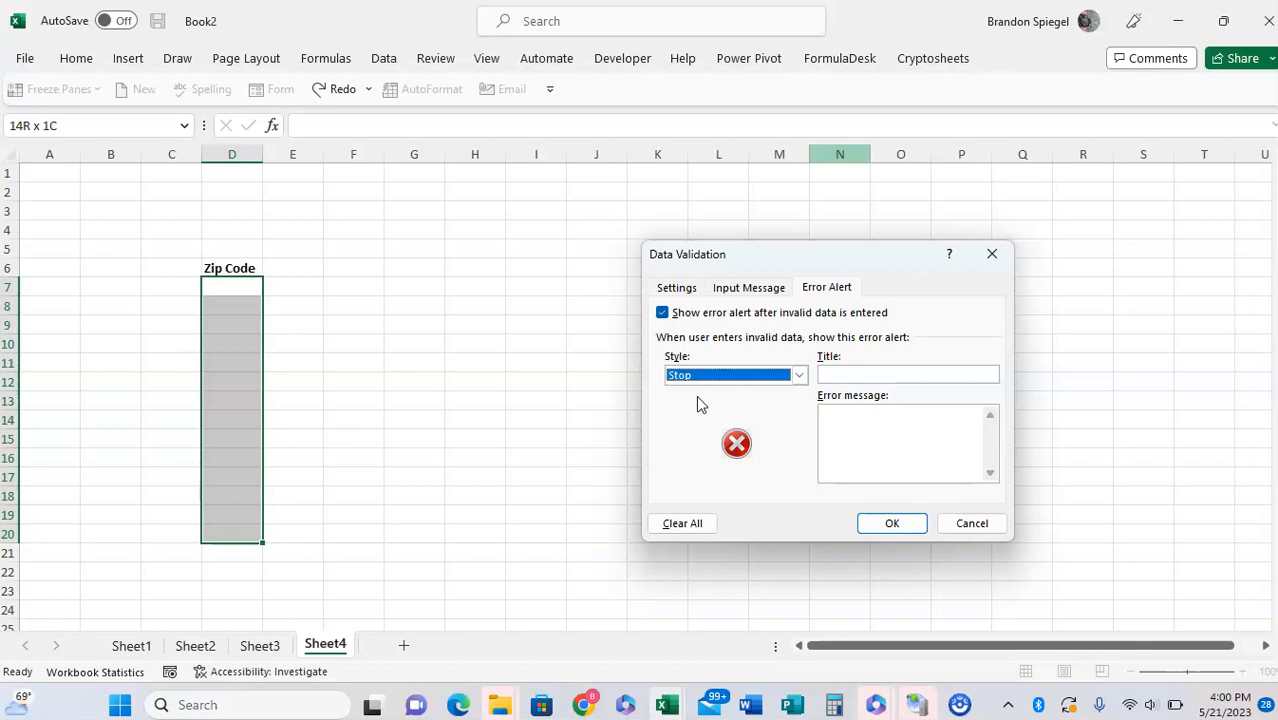
# Step: Preview the Warning and Information styles for the error alert and return the style to Stop
pyautogui.click(690, 377)
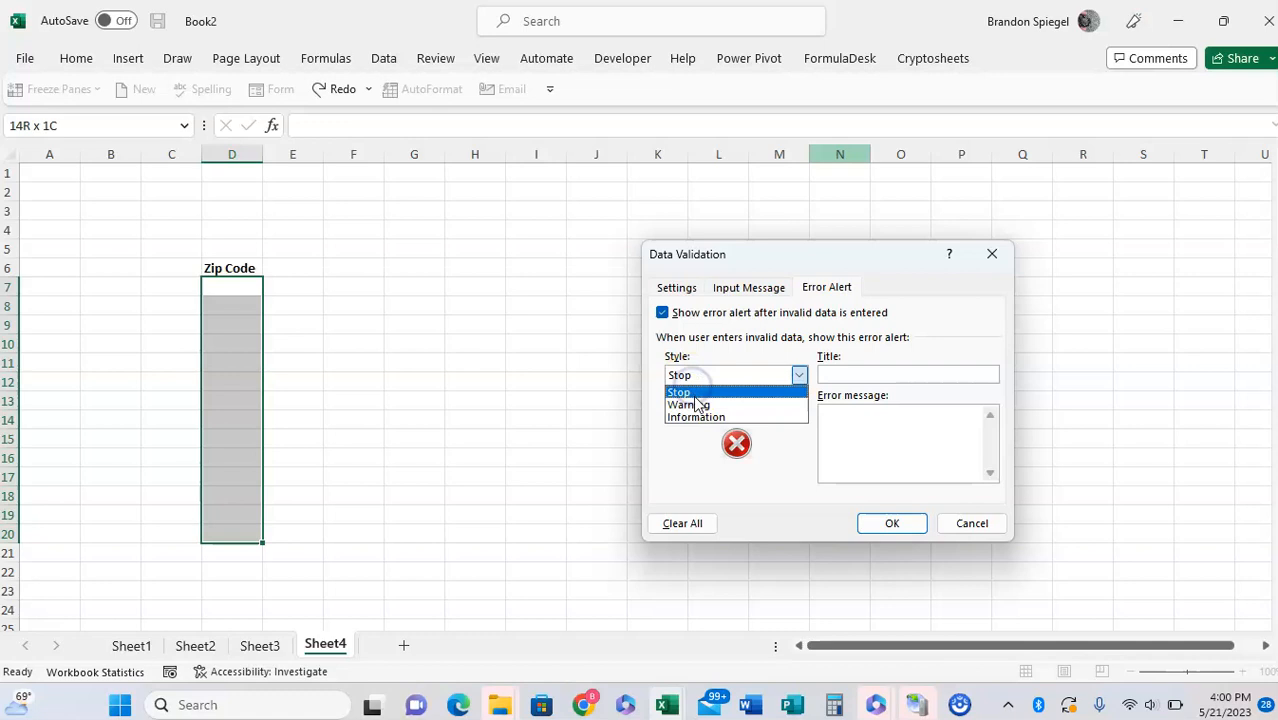
pyautogui.click(697, 405)
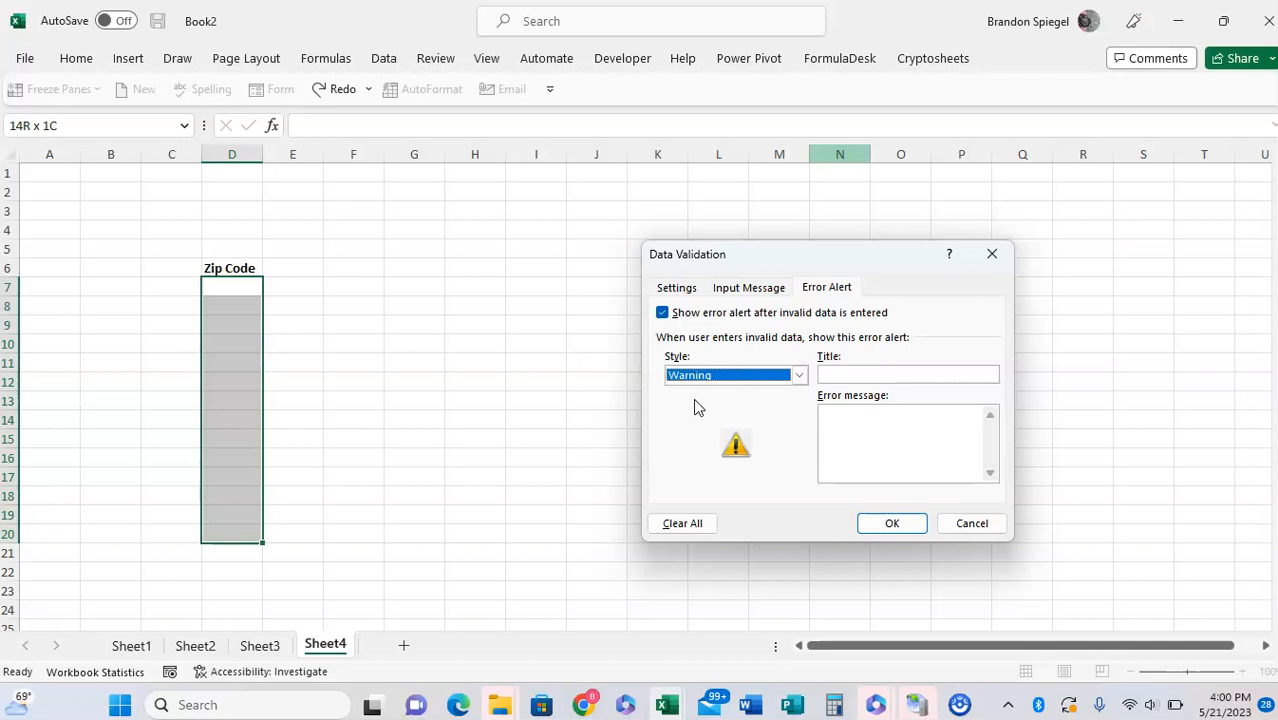
pyautogui.click(690, 375)
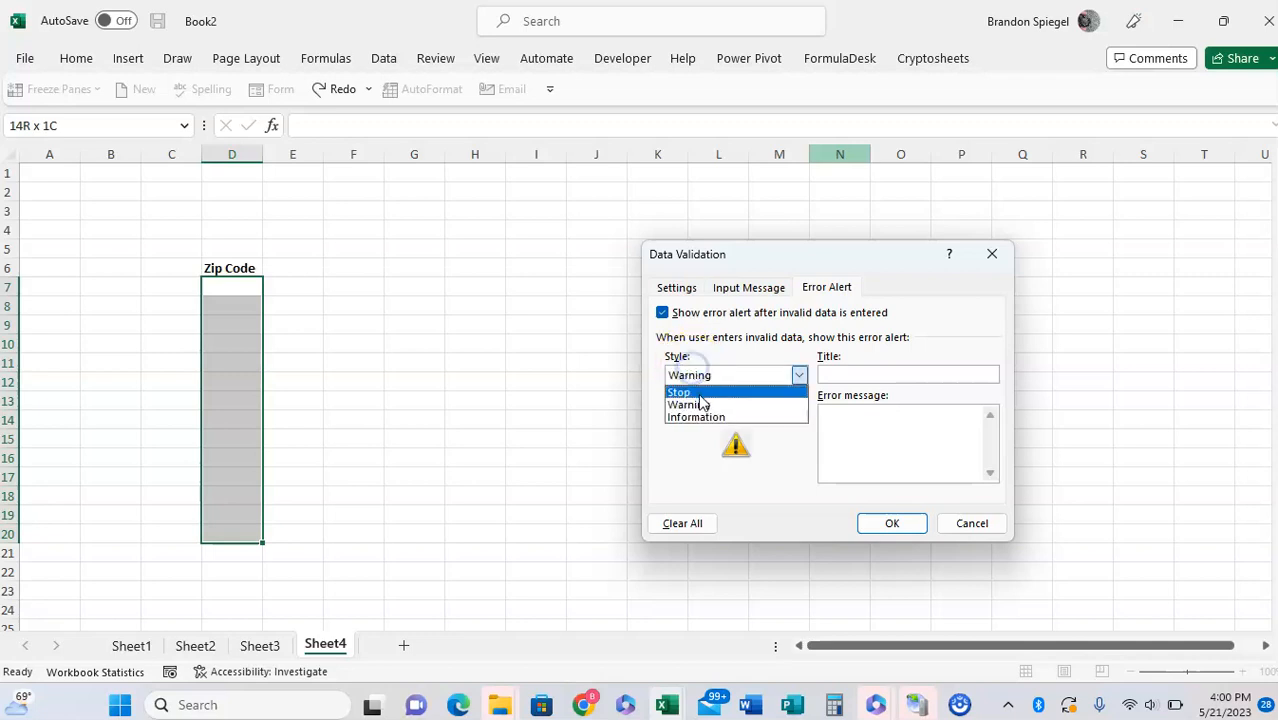
pyautogui.click(703, 418)
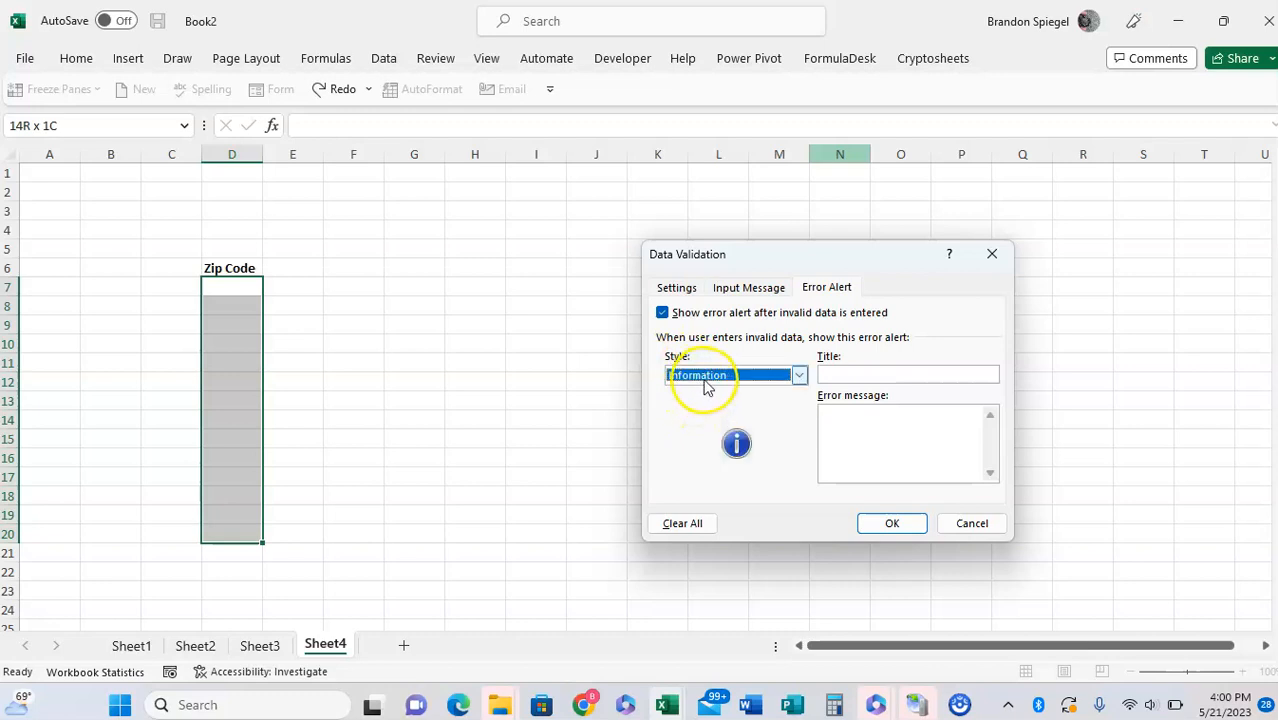
pyautogui.click(705, 380)
pyautogui.click(705, 391)
# Step: Copy the input message title "Please Enter 5 Digit Zip Code" into the error alert's title
pyautogui.click(763, 290)
pyautogui.moveTo(822, 373); pyautogui.dragTo(605, 349)
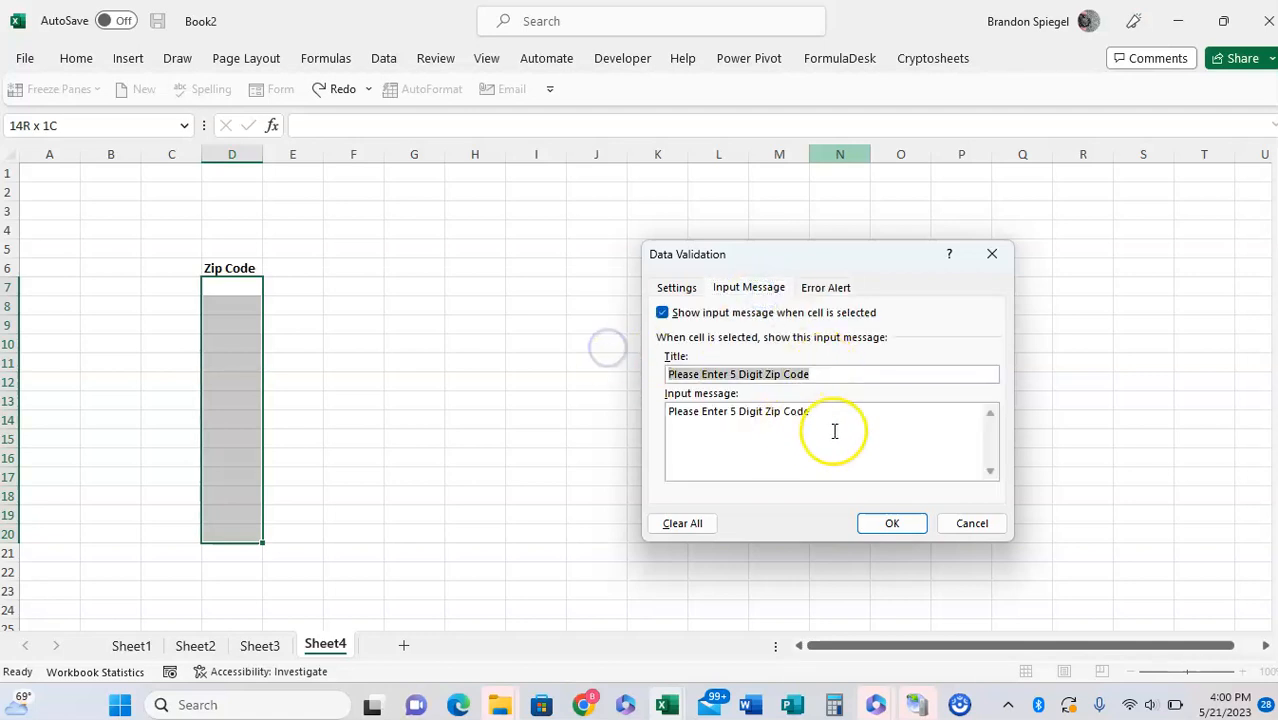
pyautogui.click(826, 287)
pyautogui.click(884, 373)
pyautogui.hotkey('ctrl', 'v')
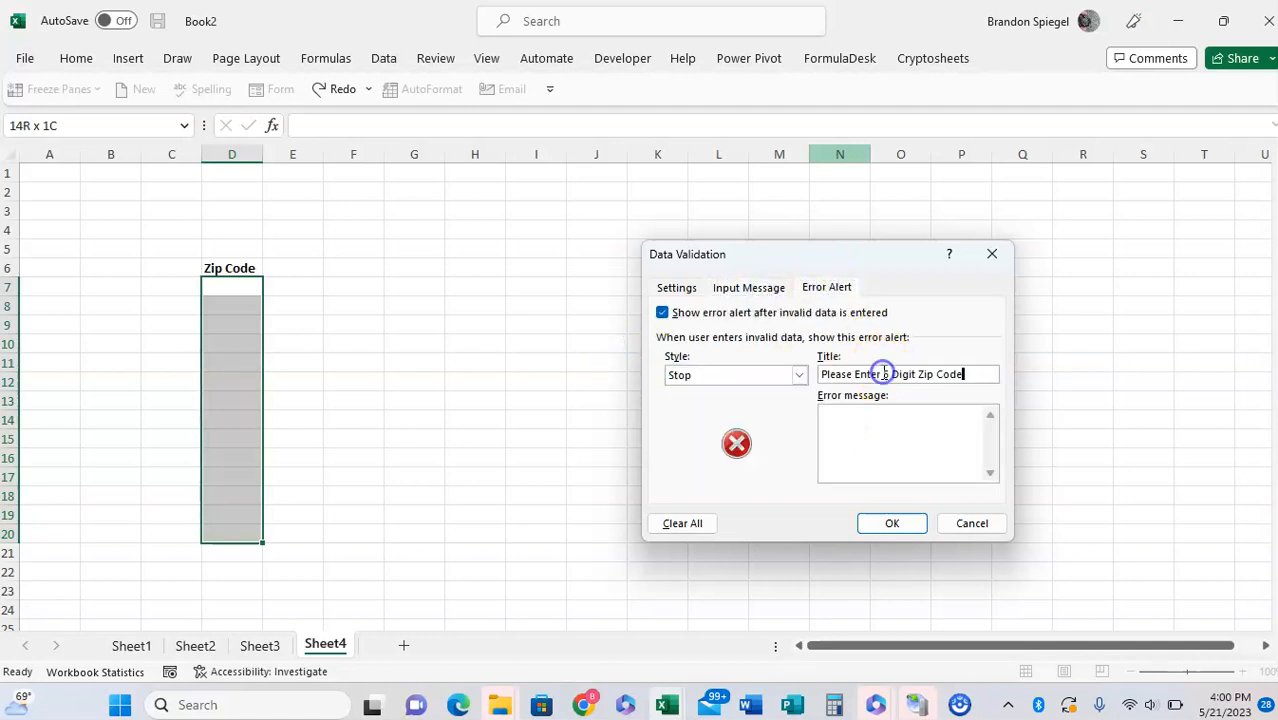
# Step: Copy the input message body "Please Enter 5 Digit Zip Code" into the error message and apply the validation
pyautogui.click(760, 284)
pyautogui.moveTo(856, 425); pyautogui.dragTo(629, 418)
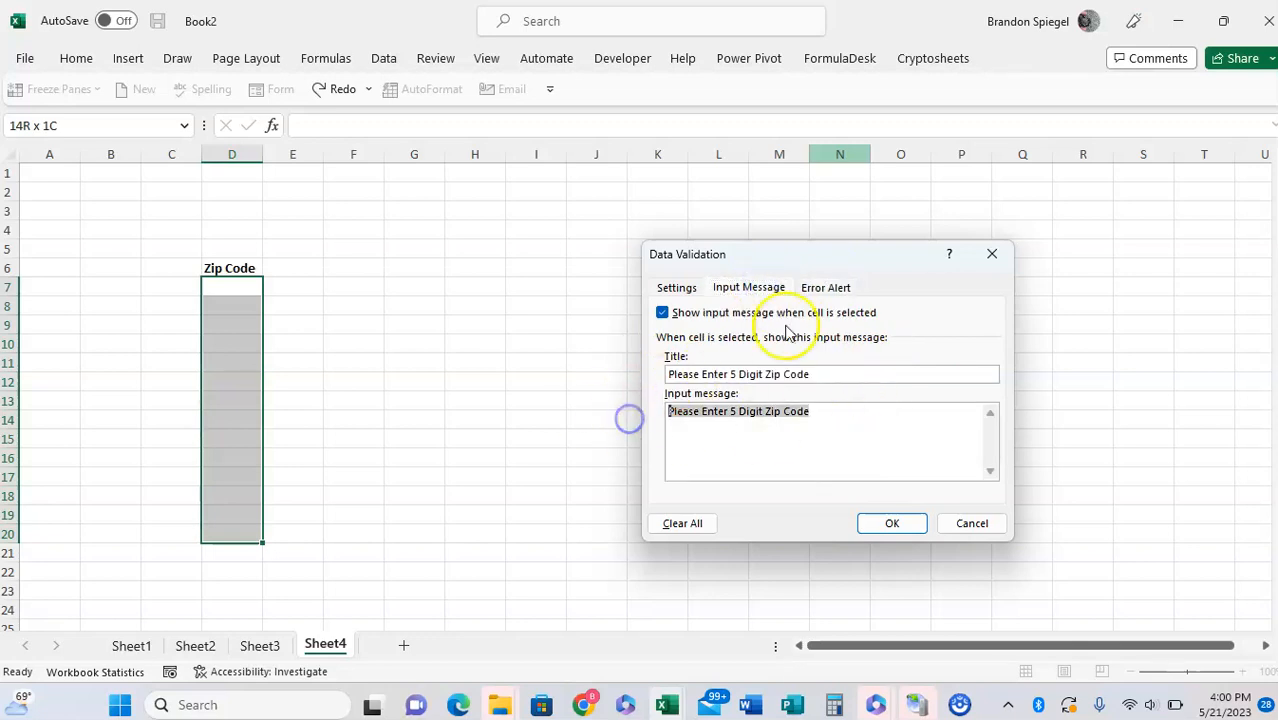
pyautogui.click(822, 288)
pyautogui.click(882, 425)
pyautogui.hotkey('ctrl', 'v')
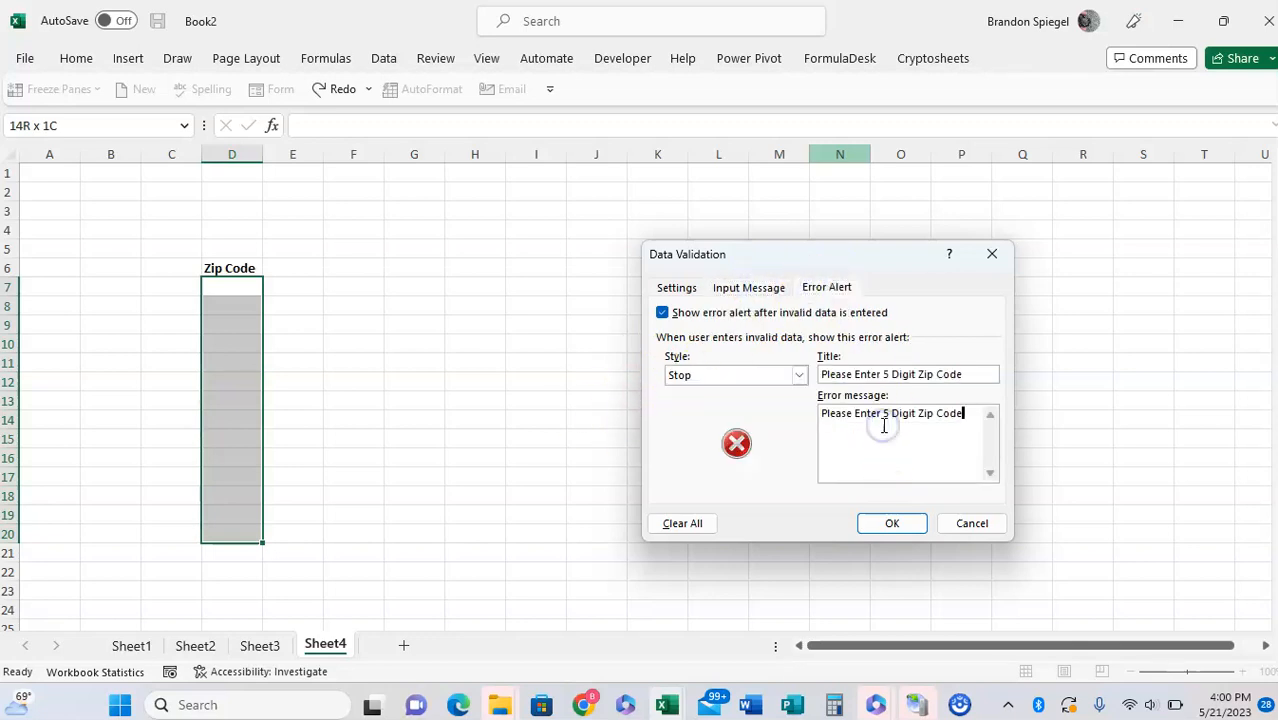
pyautogui.click(891, 523)
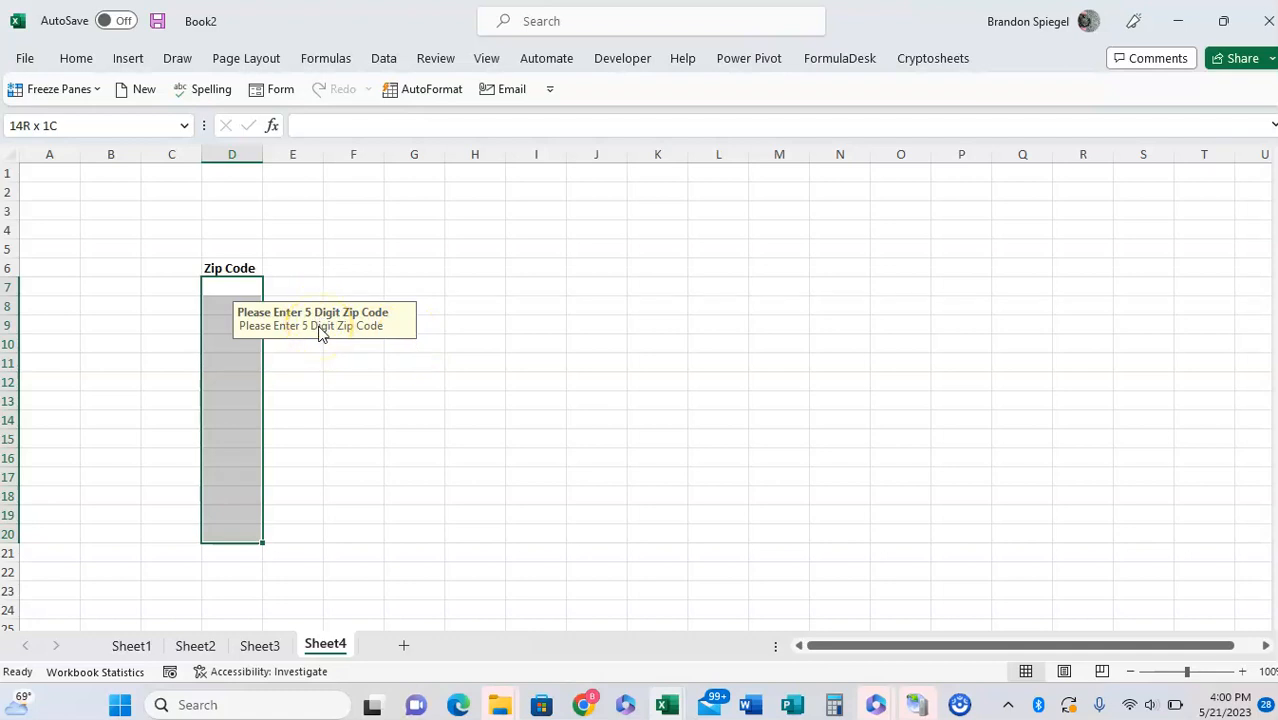
# Step: Test the Stop alert by entering 1 in cell D7 and cancel the entry
pyautogui.press('Up')
pyautogui.press('Down')
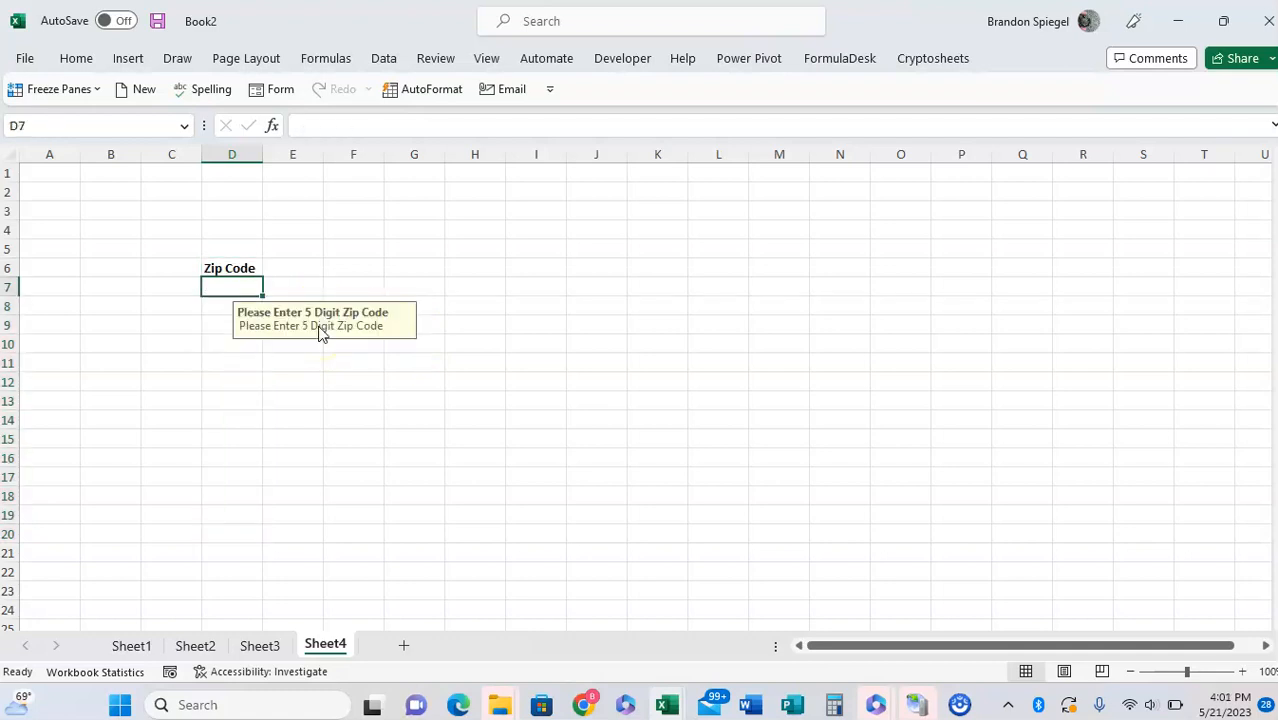
pyautogui.write('1')
pyautogui.press('Return')
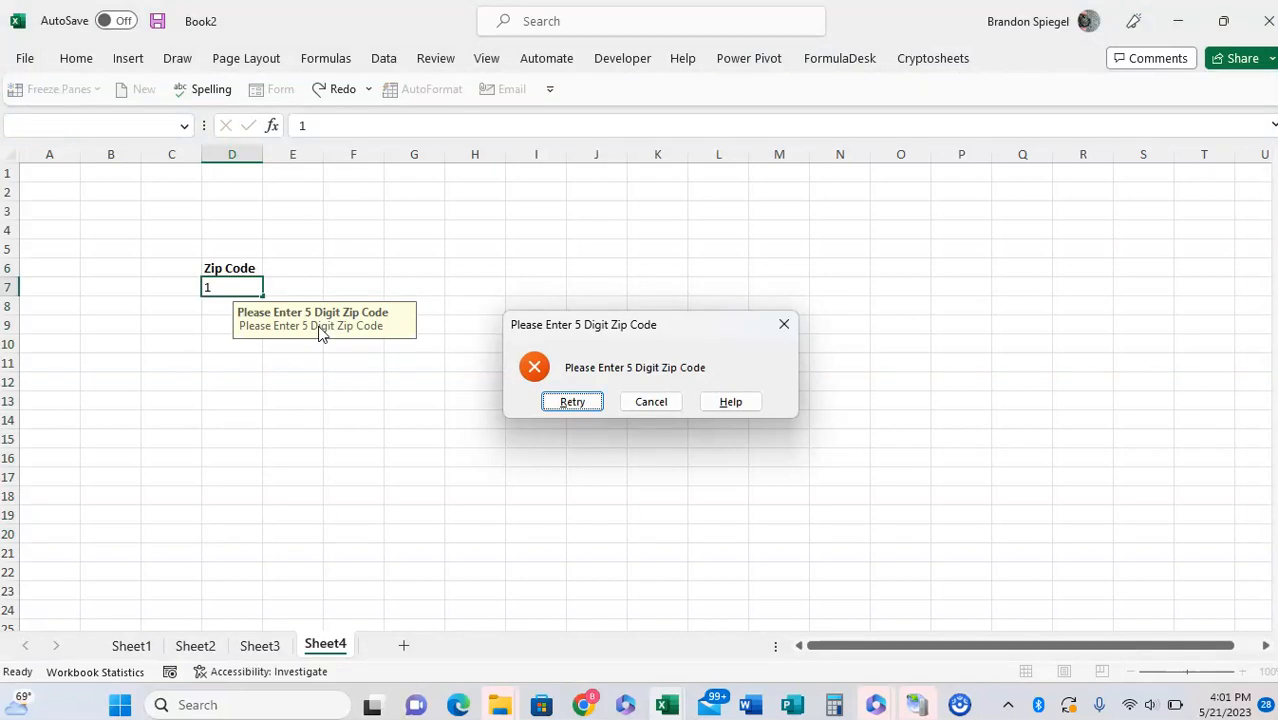
pyautogui.press('Escape')
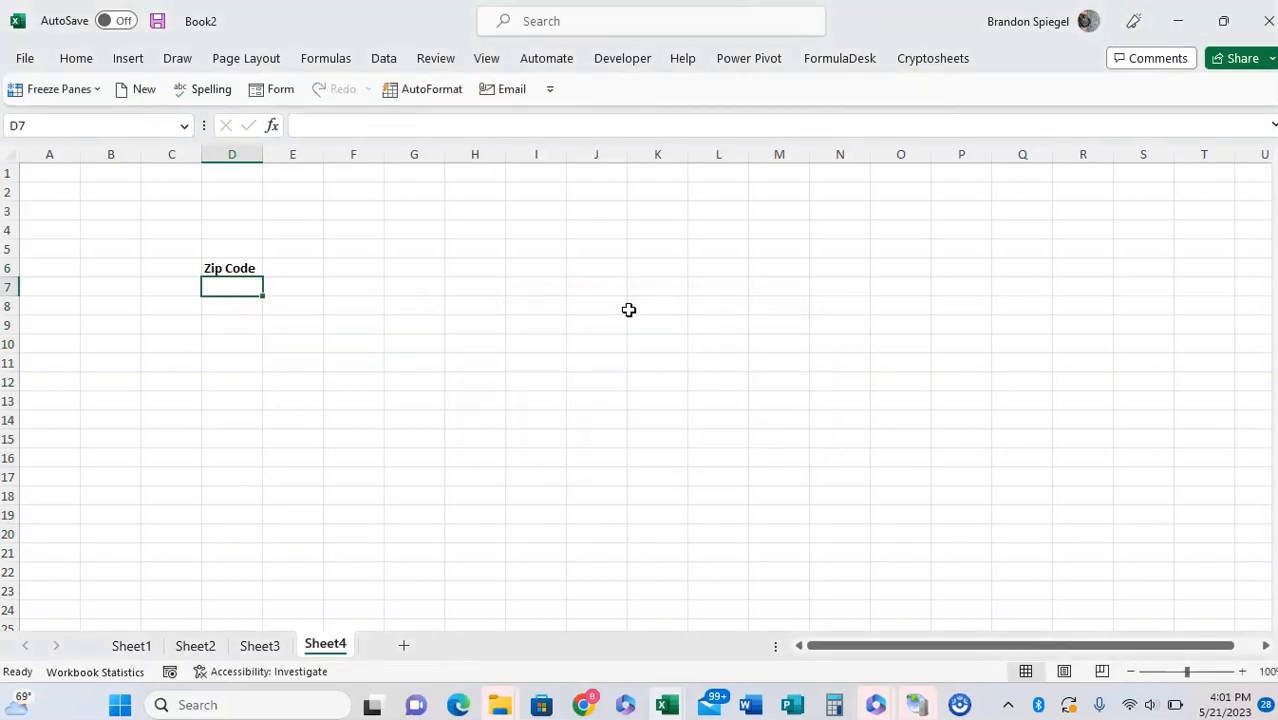
# Step: Change the error alert style of the data validation on cells D7:D16 to Warning
pyautogui.hotkey('shift', 'Down')
pyautogui.hotkey('shift', 'Down')
pyautogui.hotkey('shift', 'Down')
pyautogui.hotkey('shift', 'Down')
pyautogui.hotkey('shift', 'Down')
pyautogui.hotkey('shift', 'Down')
pyautogui.hotkey('shift', 'Down')
pyautogui.hotkey('shift', 'Down')
pyautogui.hotkey('shift', 'Down')
pyautogui.hotkey('shift', 'Up')
pyautogui.hotkey('shift', 'Up')
pyautogui.hotkey('shift', 'Down')
pyautogui.hotkey('shift', 'Down')
pyautogui.hotkey('alt', 'a')
pyautogui.press('v')
pyautogui.press('v')
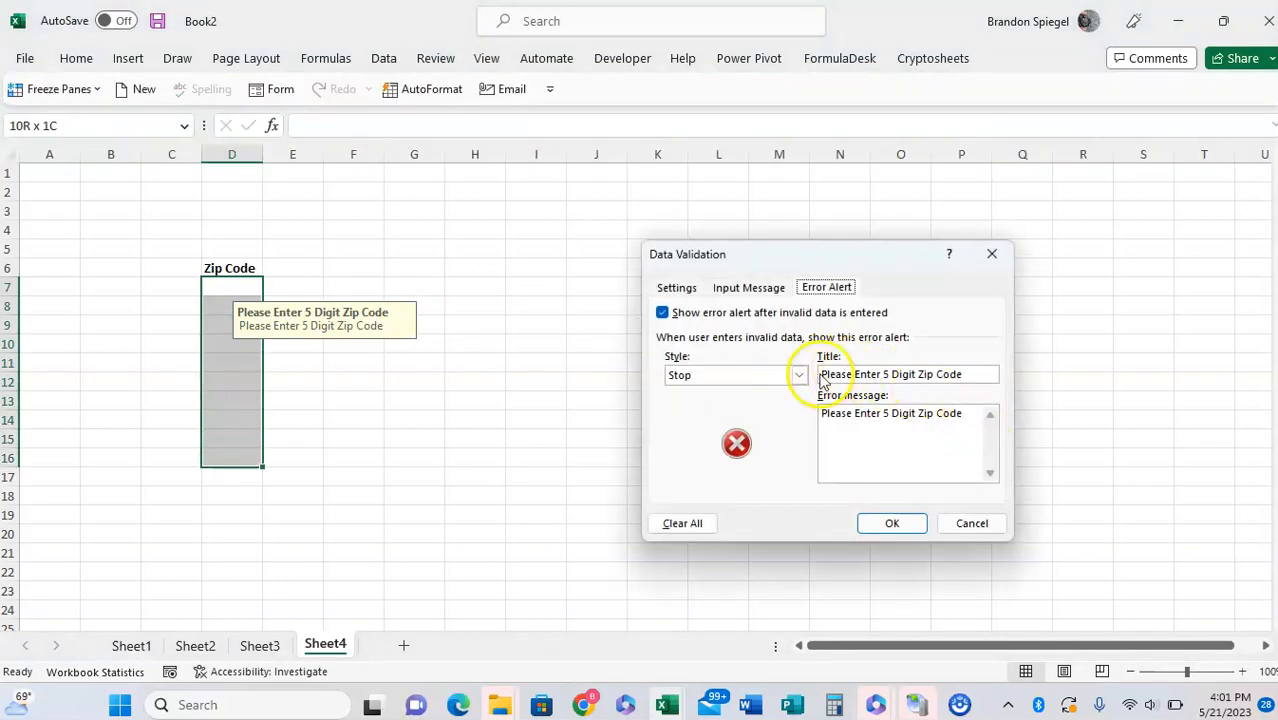
pyautogui.click(790, 376)
pyautogui.click(765, 405)
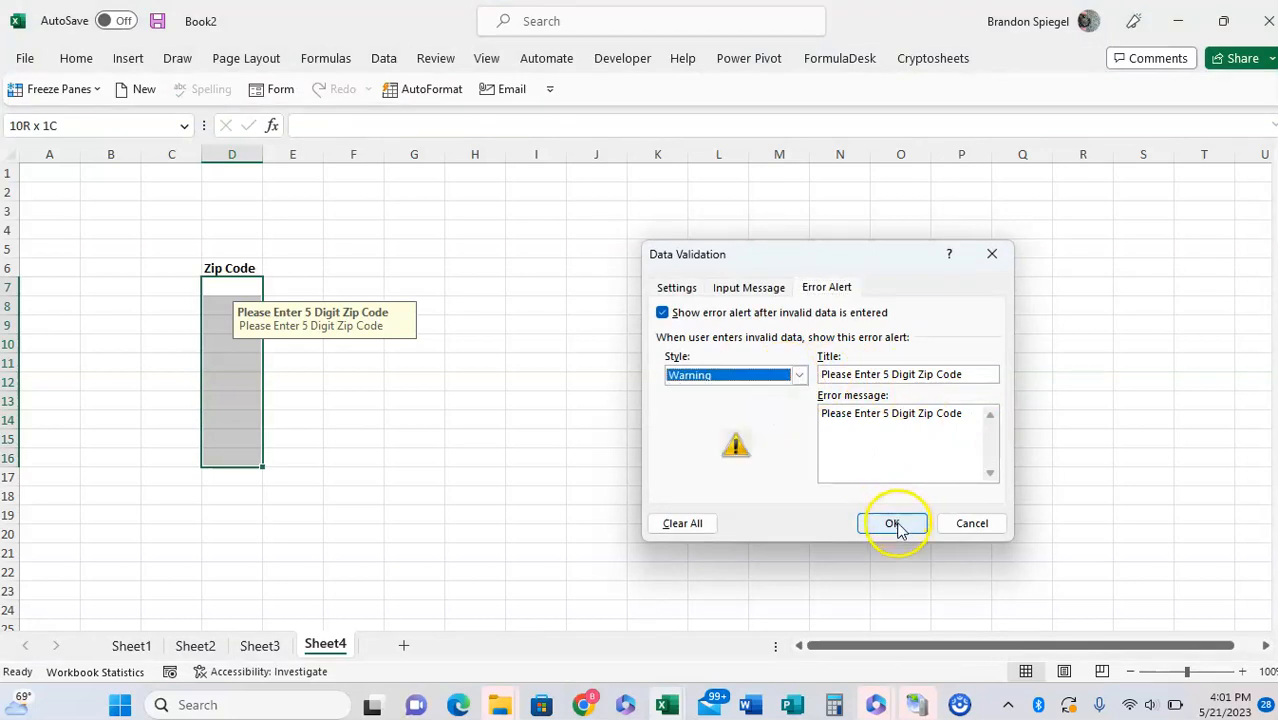
pyautogui.click(895, 522)
# Step: Test the Warning alert by entering 1 in cell D7 and choosing to continue with the entry
pyautogui.write('1')
pyautogui.press('Return')
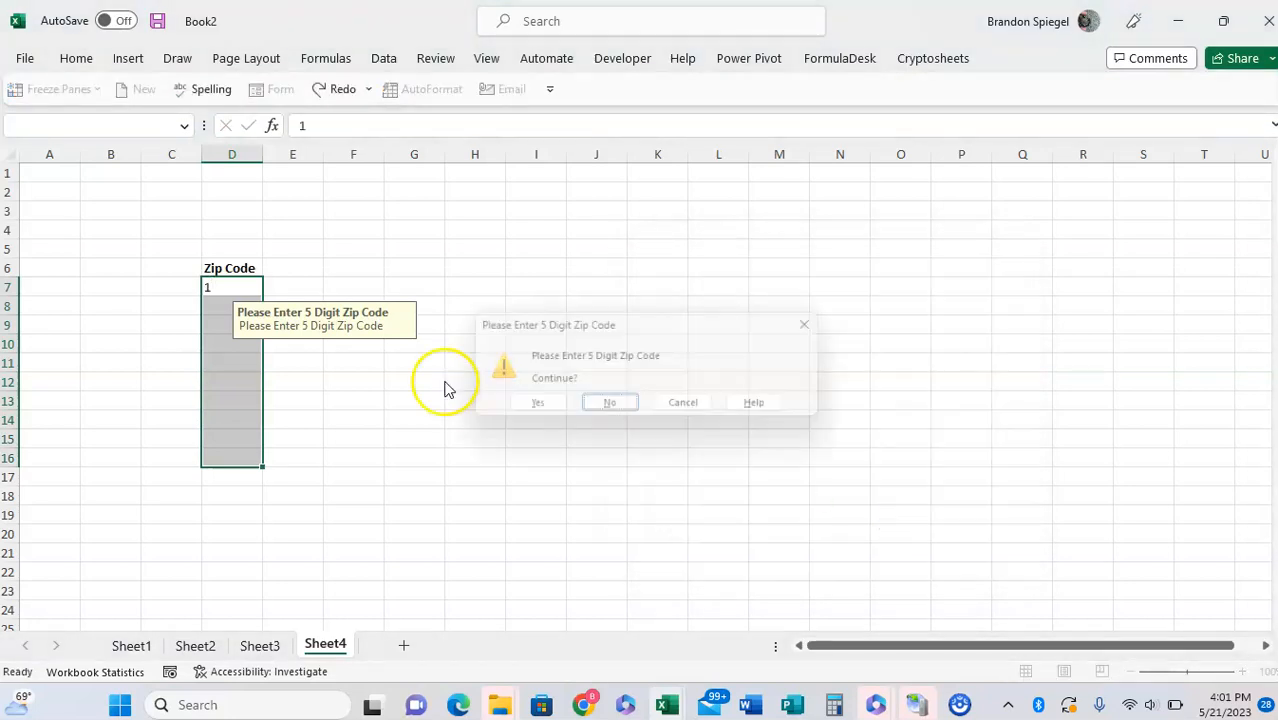
pyautogui.click(533, 409)
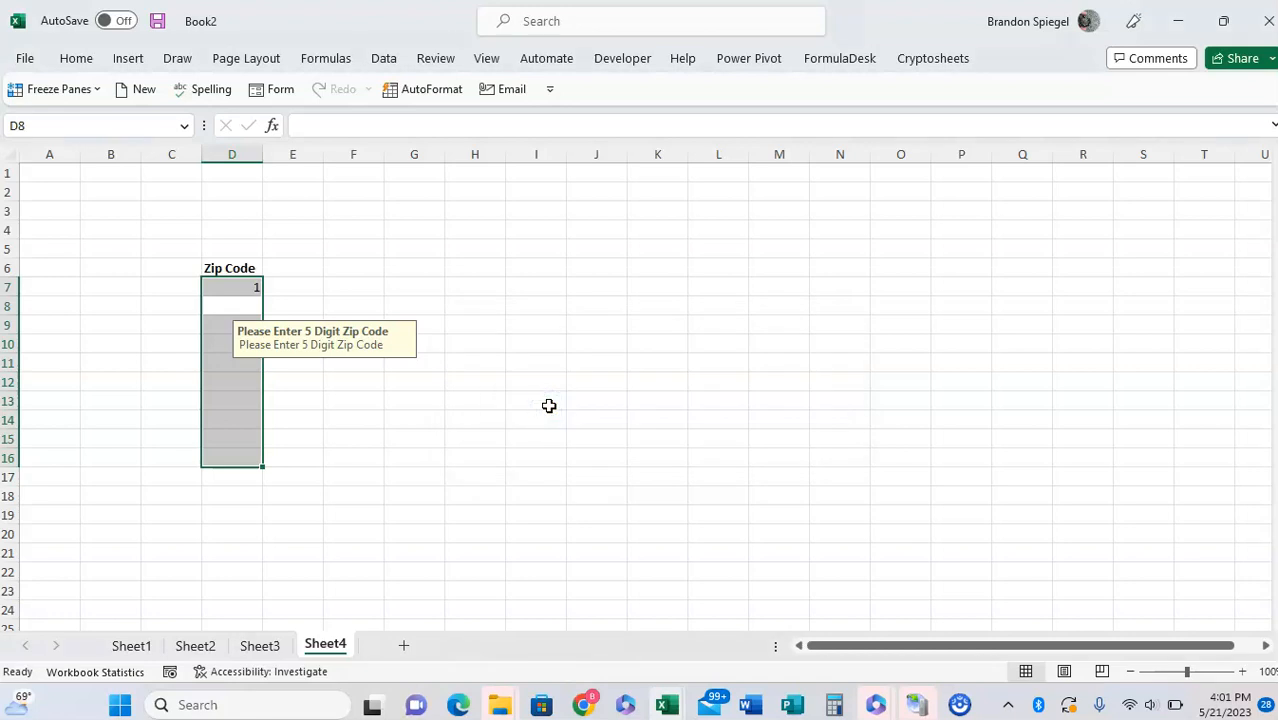
# Step: Enter 1 in cell D8, decline to continue at the warning, and cancel the entry
pyautogui.write('1')
pyautogui.press('Return')
pyautogui.click(610, 408)
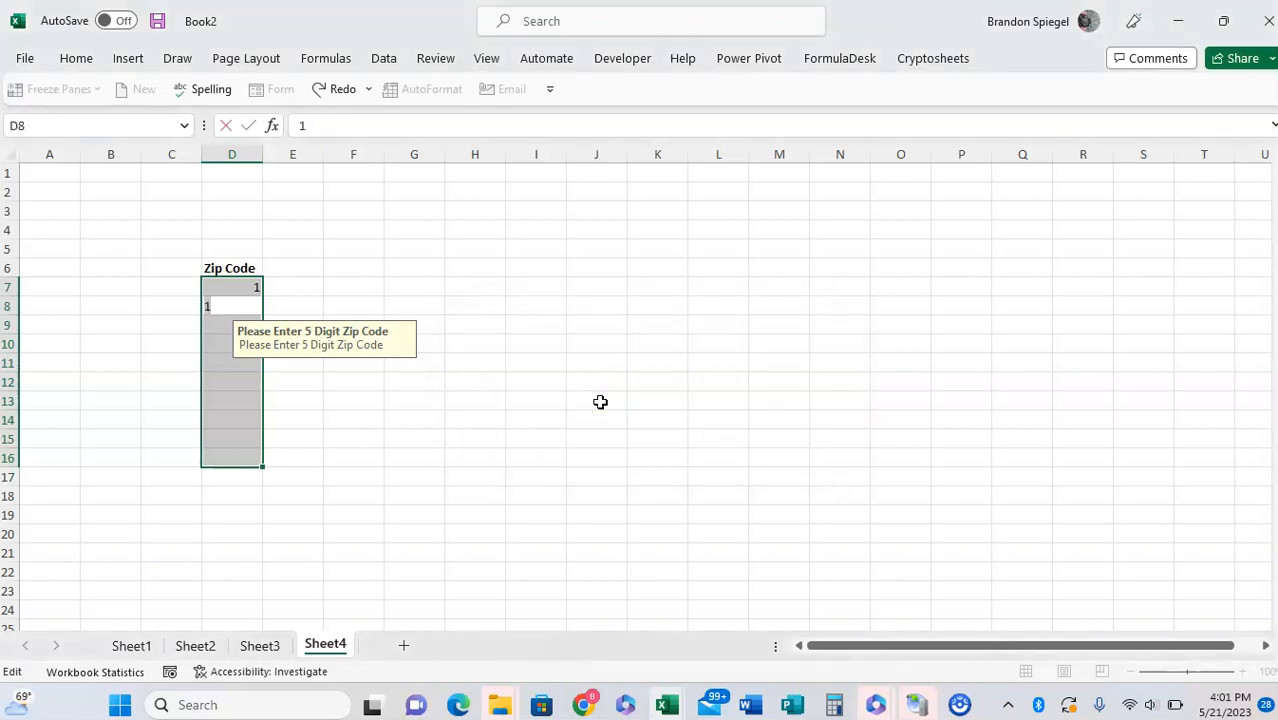
pyautogui.press('Escape')
# Step: Clear cell D7 and open data validation for cells D7:D17, erasing their current validation settings
pyautogui.press('Up')
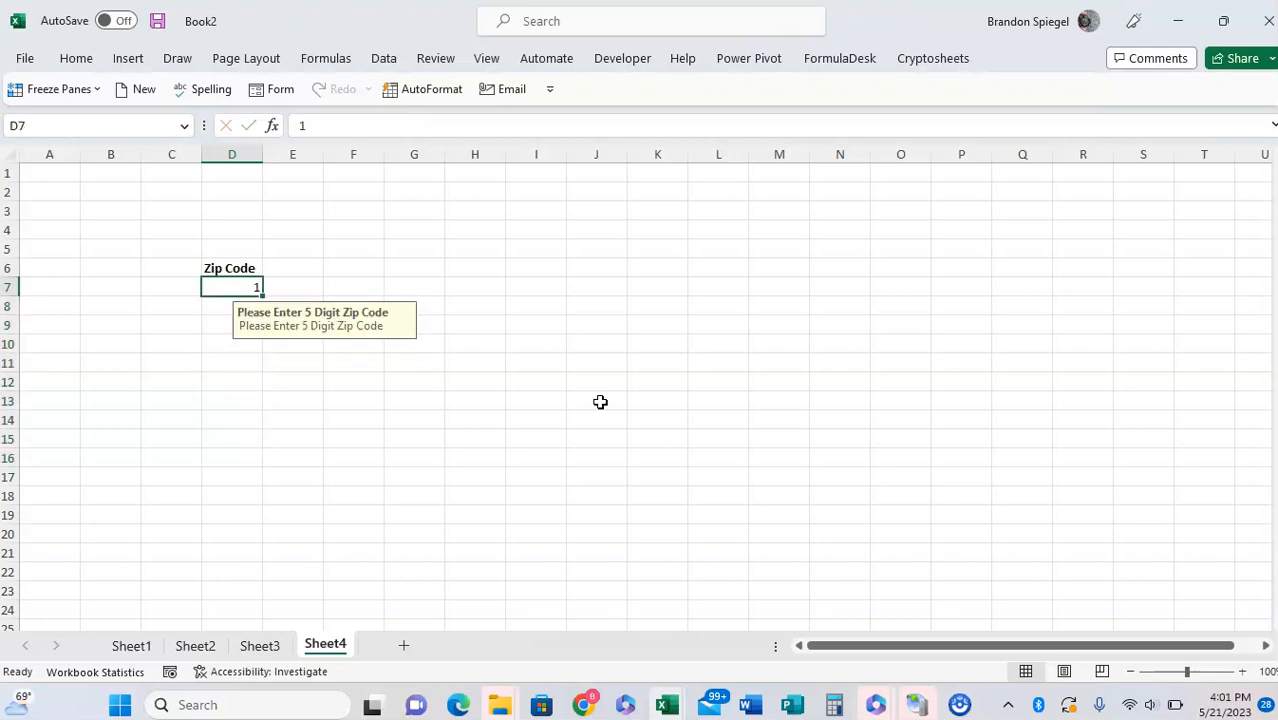
pyautogui.hotkey('shift', 'Down')
pyautogui.hotkey('shift', 'Down')
pyautogui.hotkey('shift', 'Down')
pyautogui.hotkey('shift', 'Down')
pyautogui.hotkey('shift', 'Down')
pyautogui.hotkey('shift', 'Down')
pyautogui.hotkey('shift', 'Down')
pyautogui.hotkey('shift', 'Down')
pyautogui.hotkey('shift', 'Down')
pyautogui.hotkey('shift', 'Down')
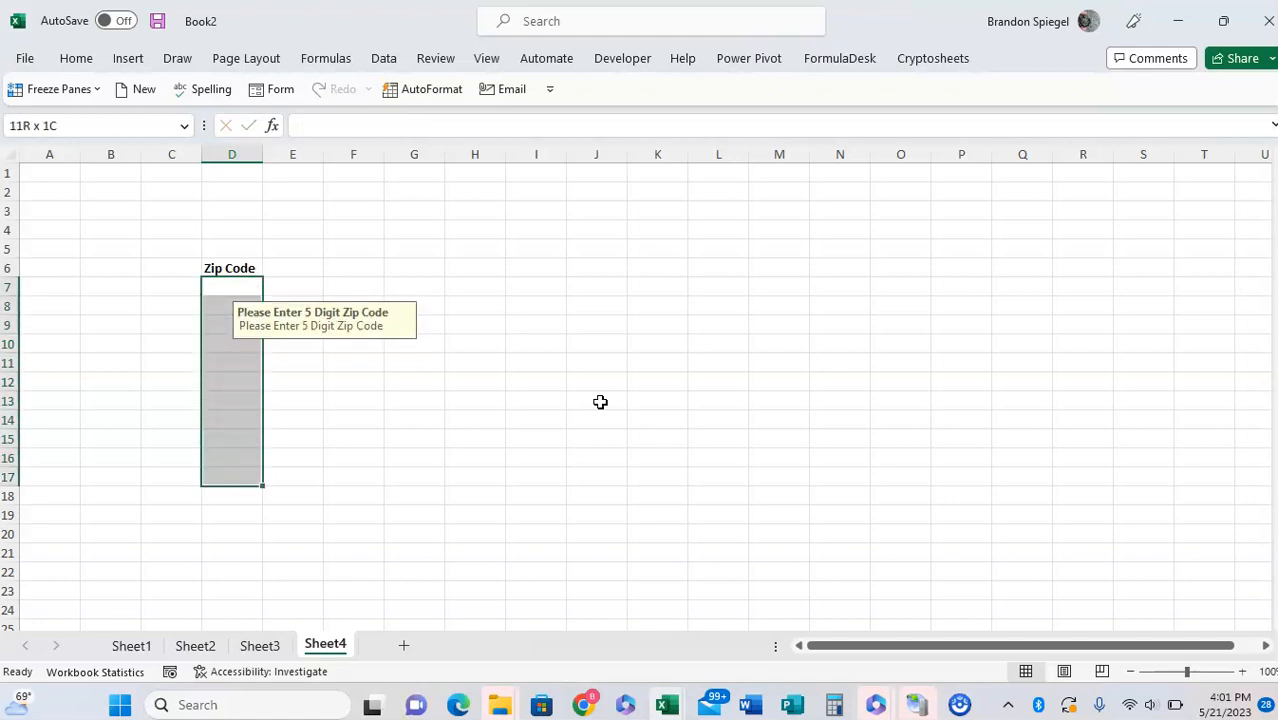
pyautogui.hotkey('alt', 'a')
pyautogui.press('v')
pyautogui.press('v')
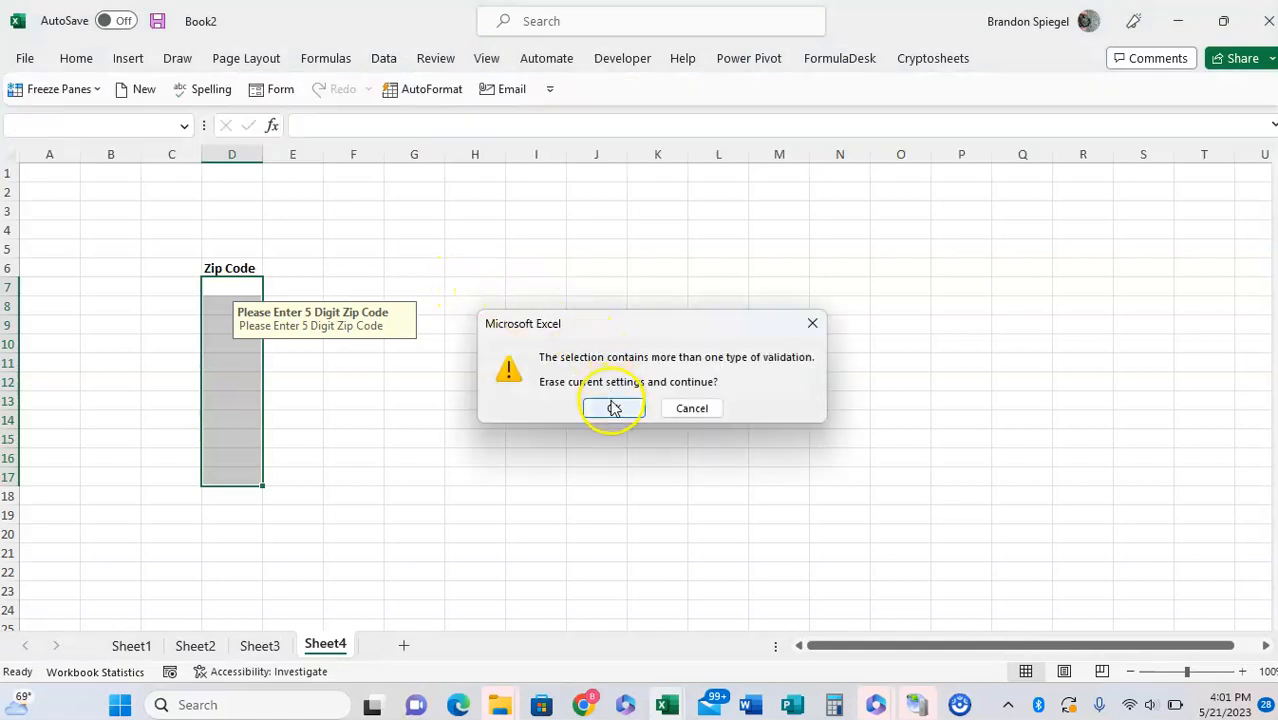
pyautogui.click(613, 406)
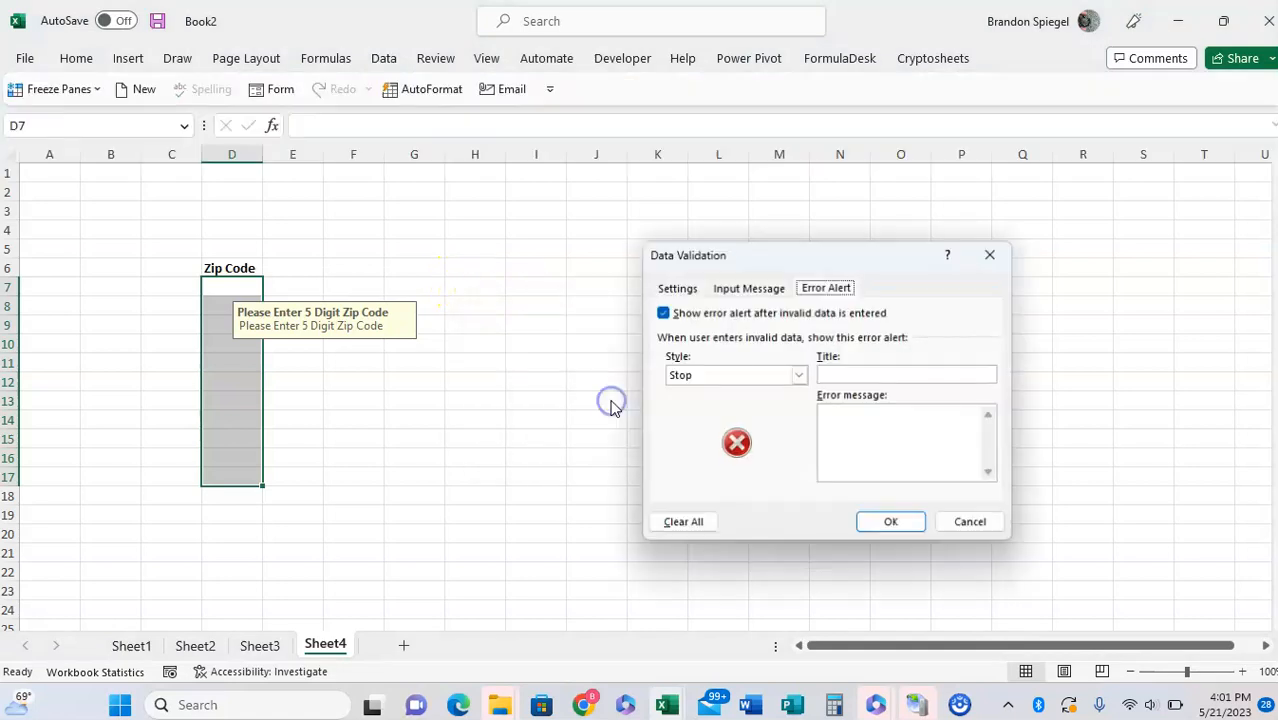
# Step: Set the validation criteria for cells D7:D17 to a text length equal to 5
pyautogui.click(686, 287)
pyautogui.click(719, 349)
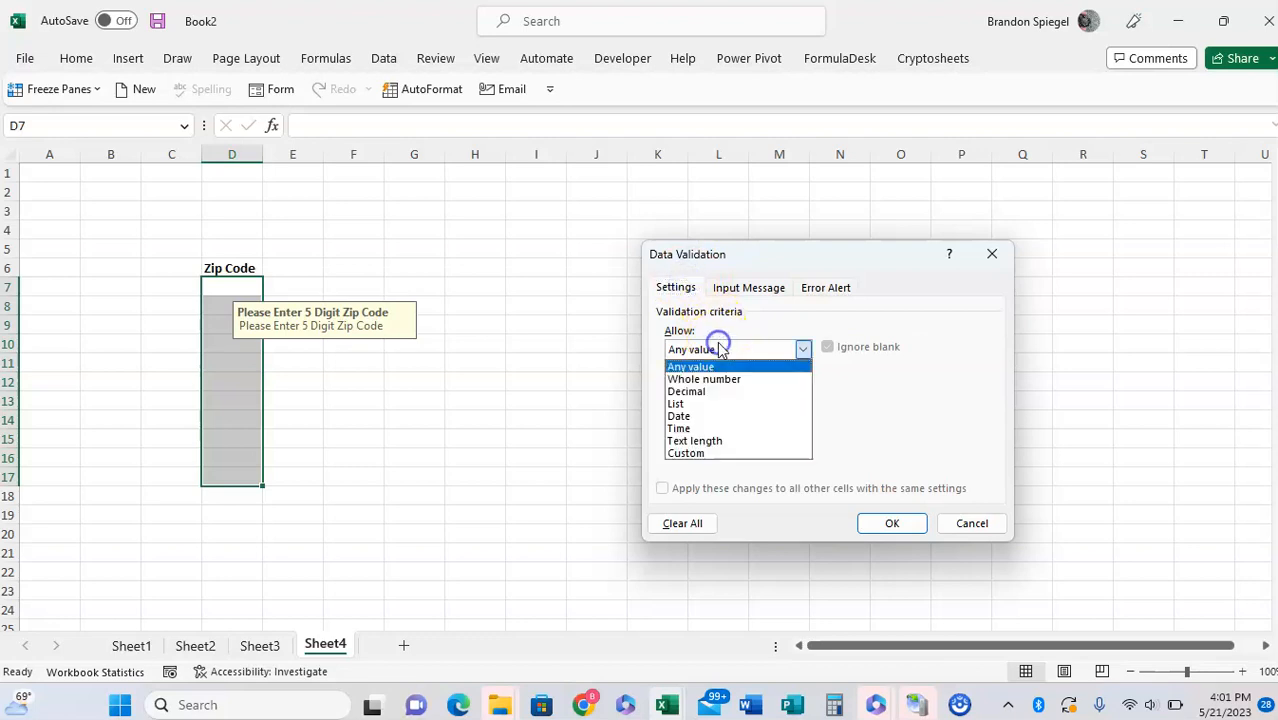
pyautogui.click(715, 440)
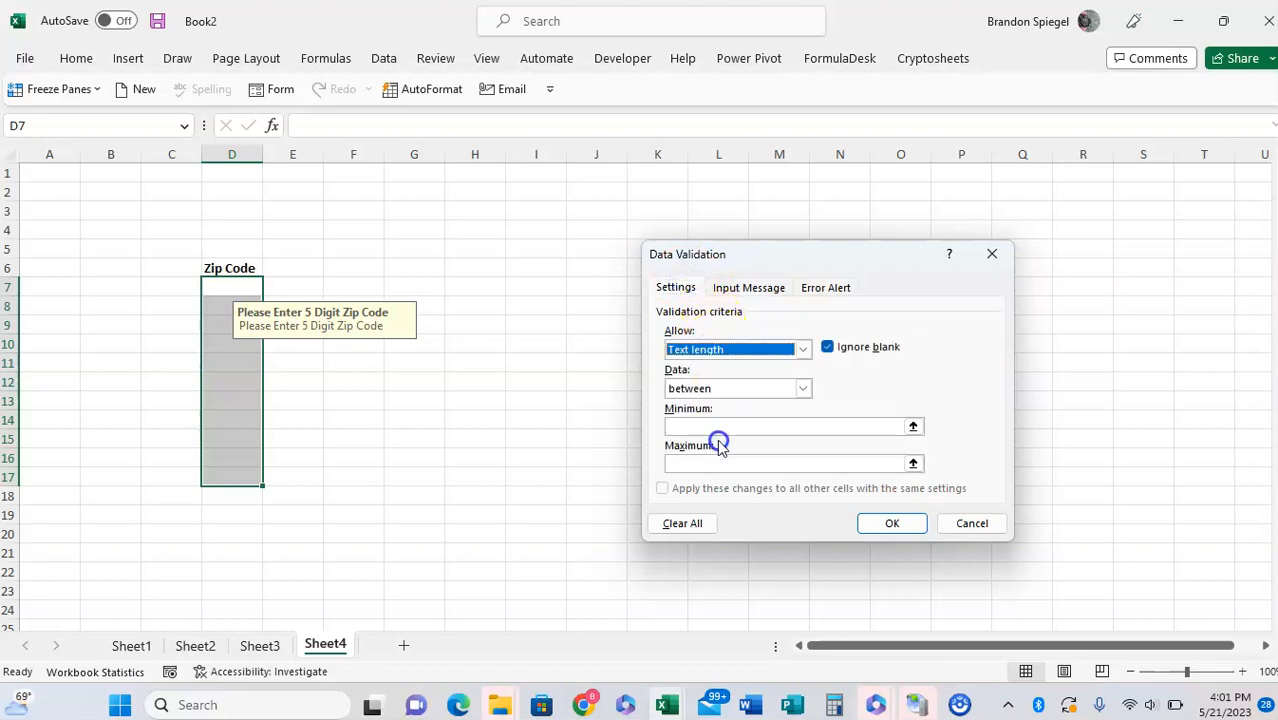
pyautogui.click(737, 396)
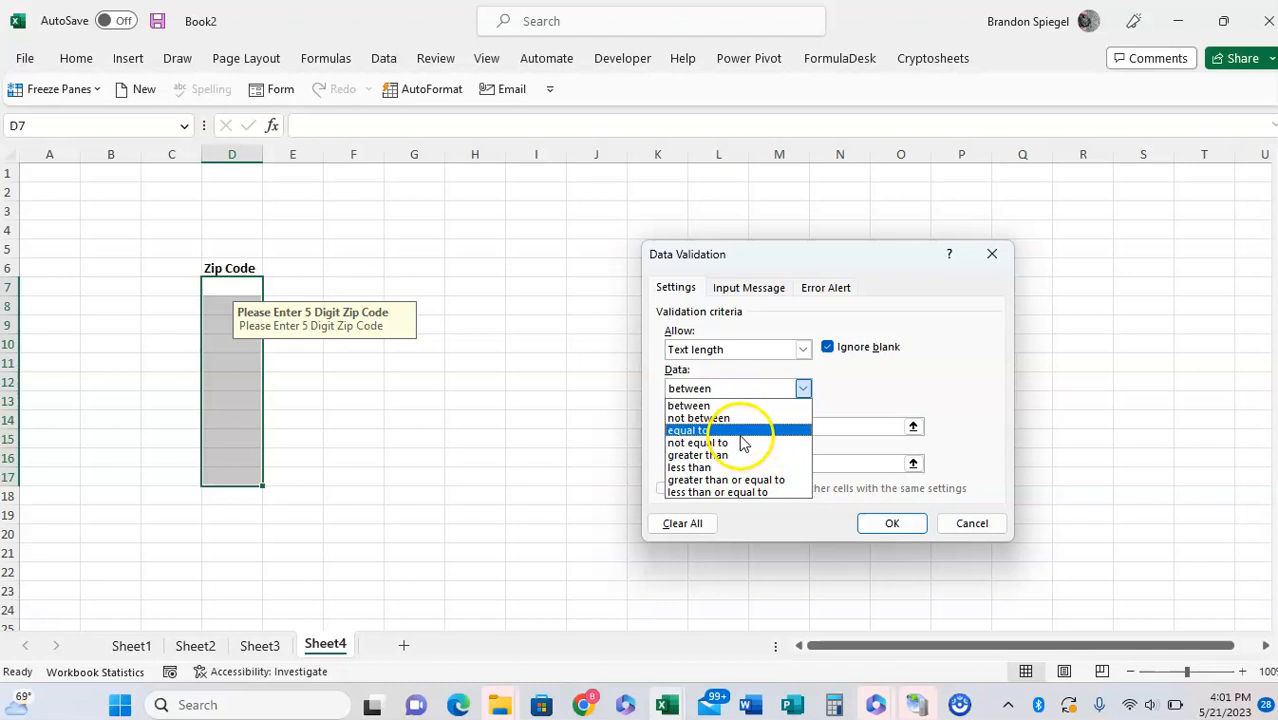
pyautogui.click(728, 432)
pyautogui.click(726, 433)
pyautogui.write('5')
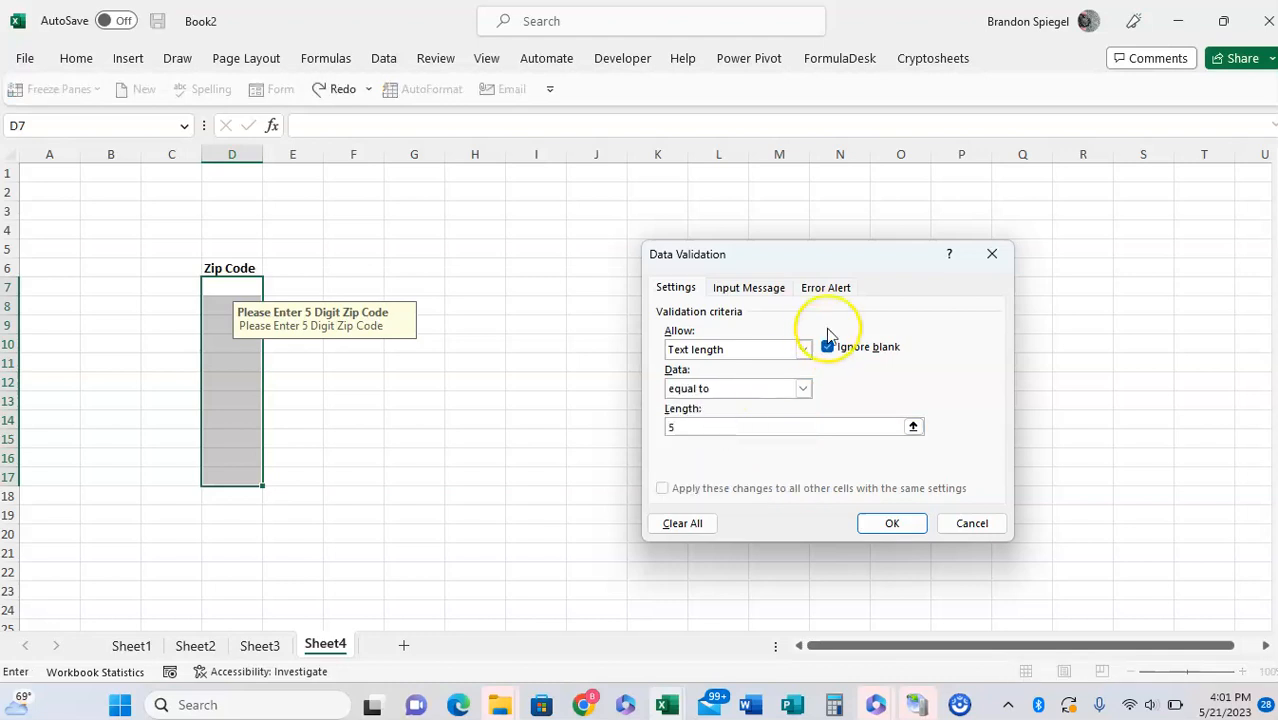
# Step: Add an Information-style error alert with "Please Enter 5 Digit Zip Code" as both title and error message, and apply the validation
pyautogui.click(846, 289)
pyautogui.click(720, 375)
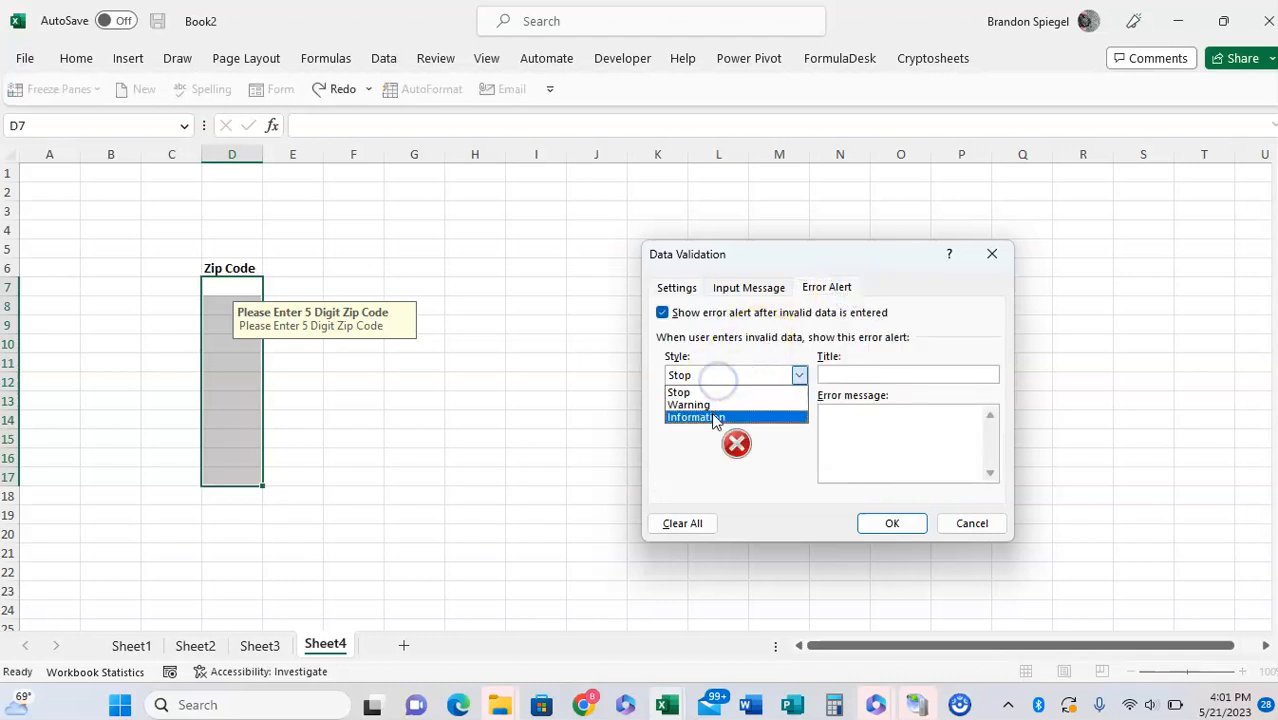
pyautogui.click(713, 416)
pyautogui.click(846, 375)
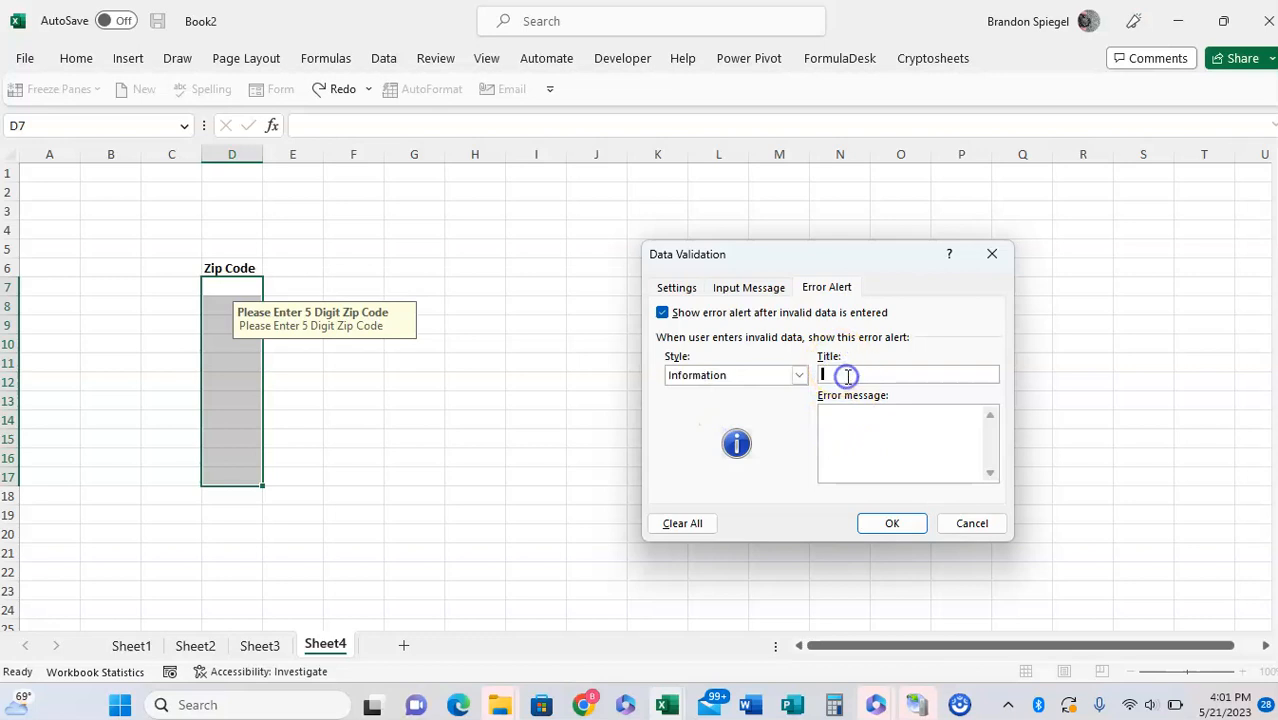
pyautogui.write('Please Enter 5 Digit Zip Code')
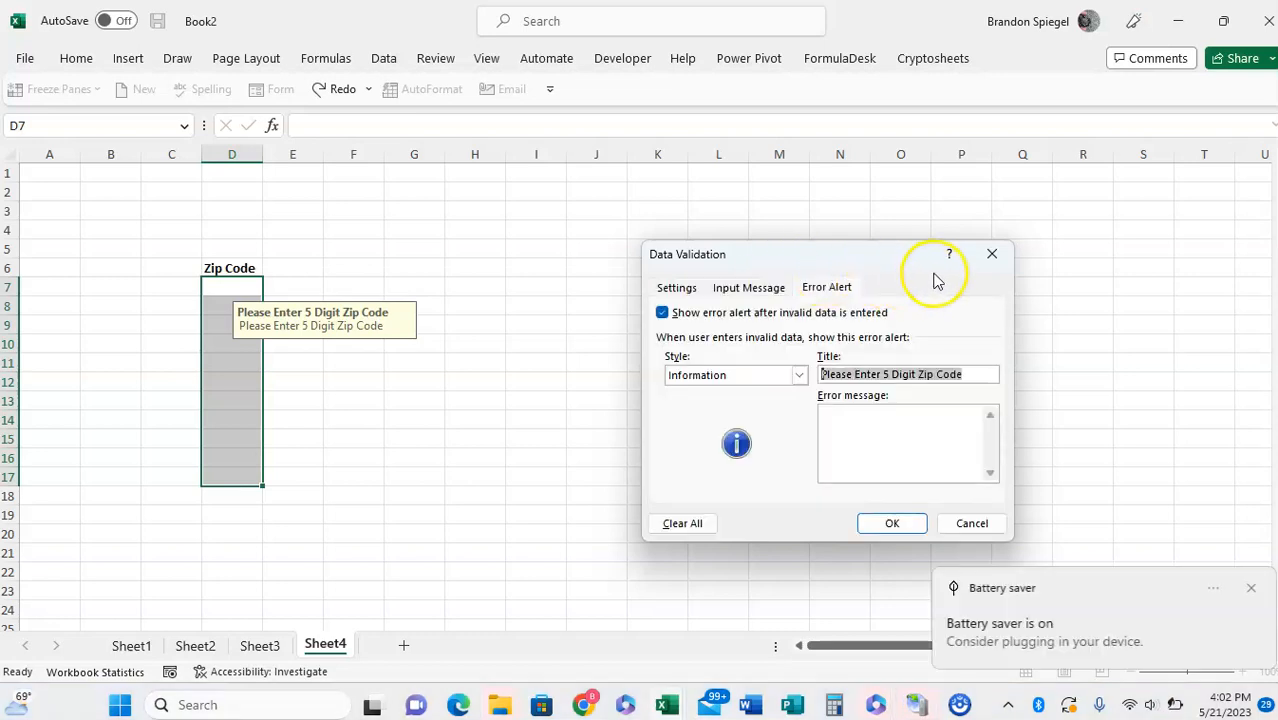
pyautogui.click(871, 423)
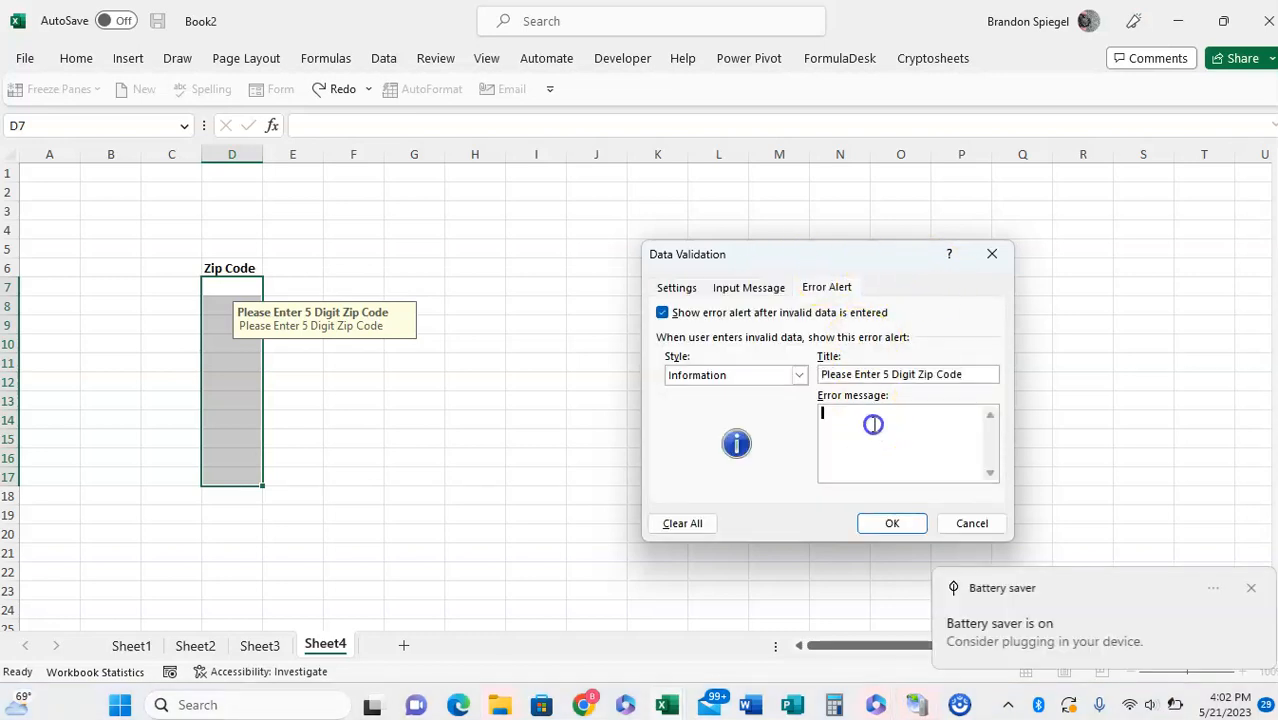
pyautogui.write('Please Enter 5 Digit Zip Code')
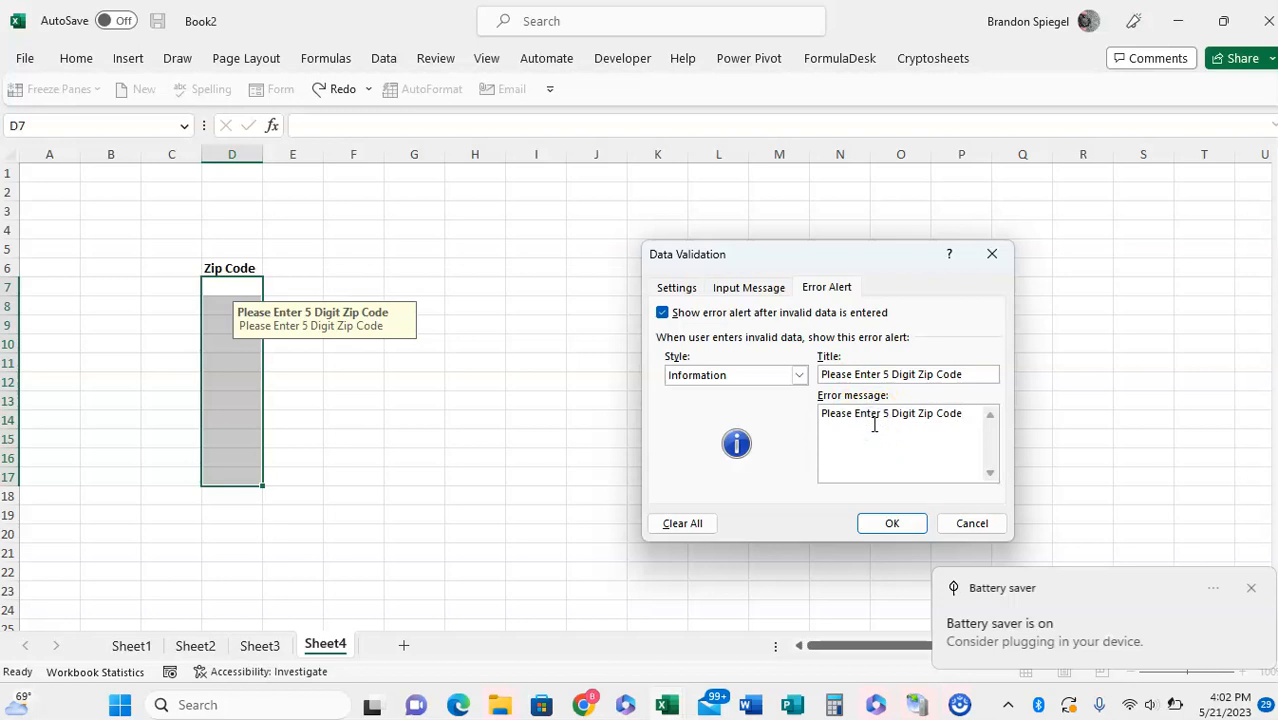
pyautogui.click(892, 526)
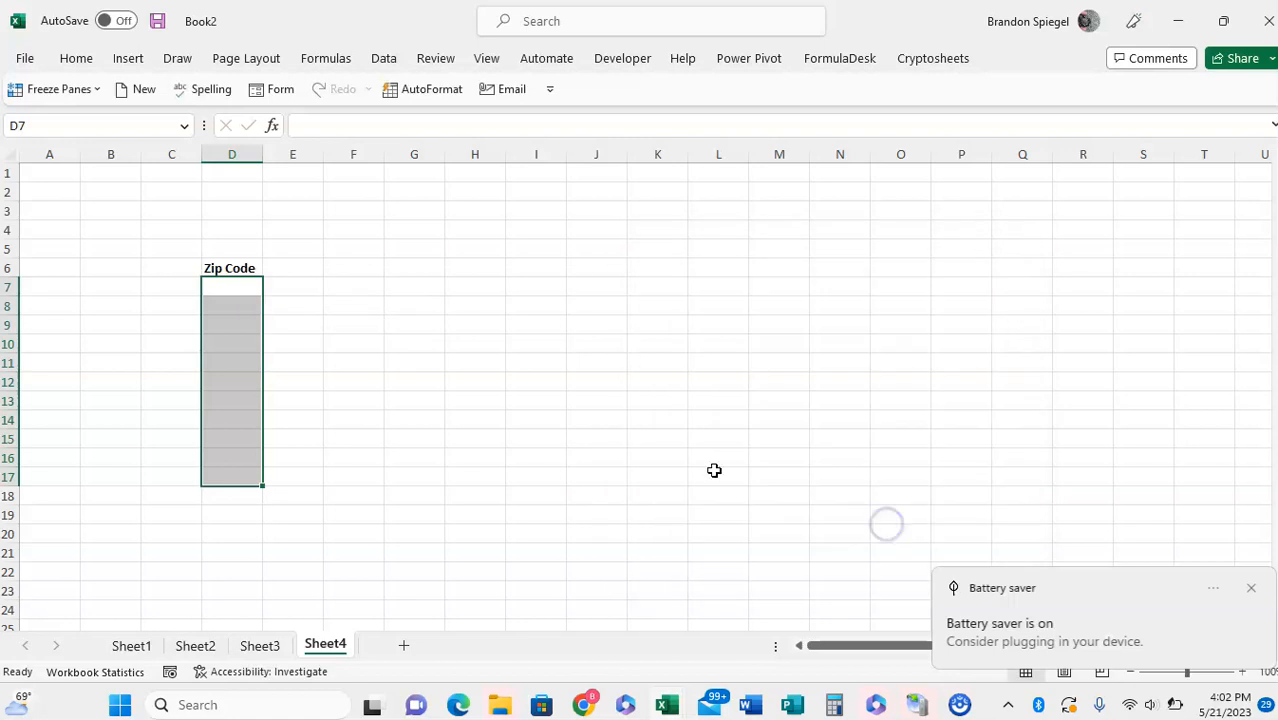
# Step: Enter 1 in cell D7, enter it again in the same cell, and accept the information alert
pyautogui.write('1')
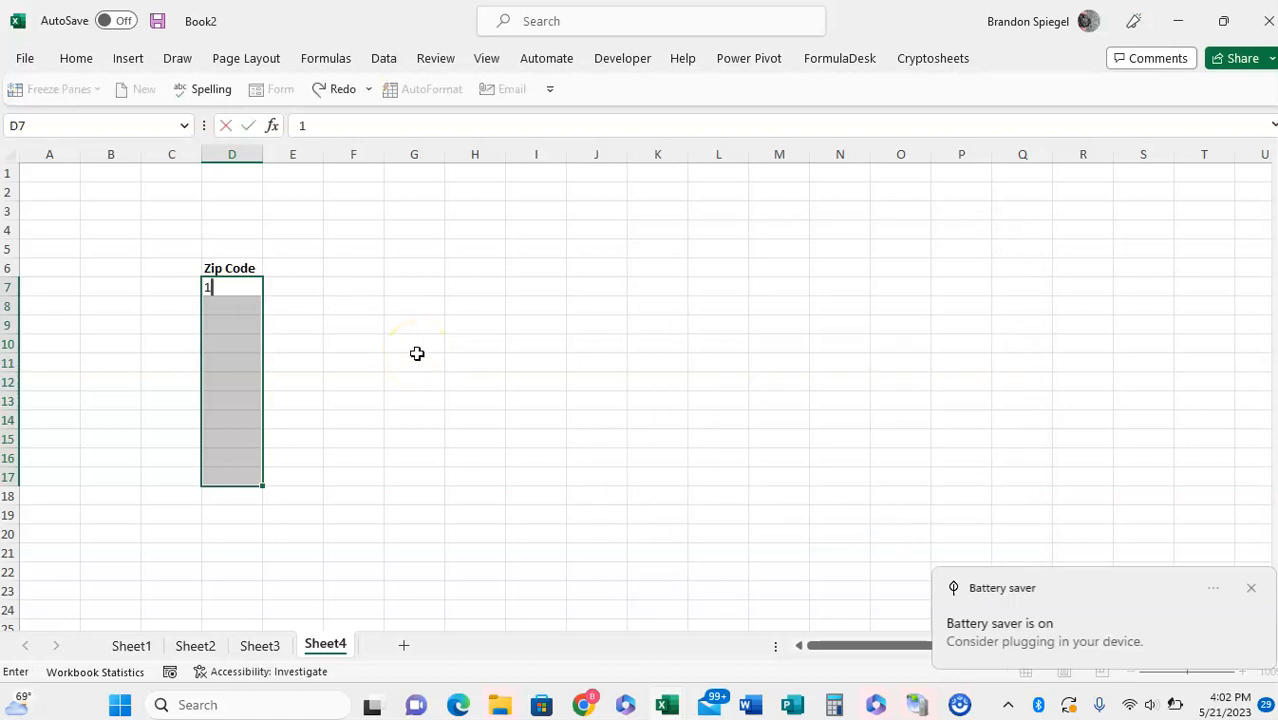
pyautogui.press('Return')
pyautogui.press('Up')
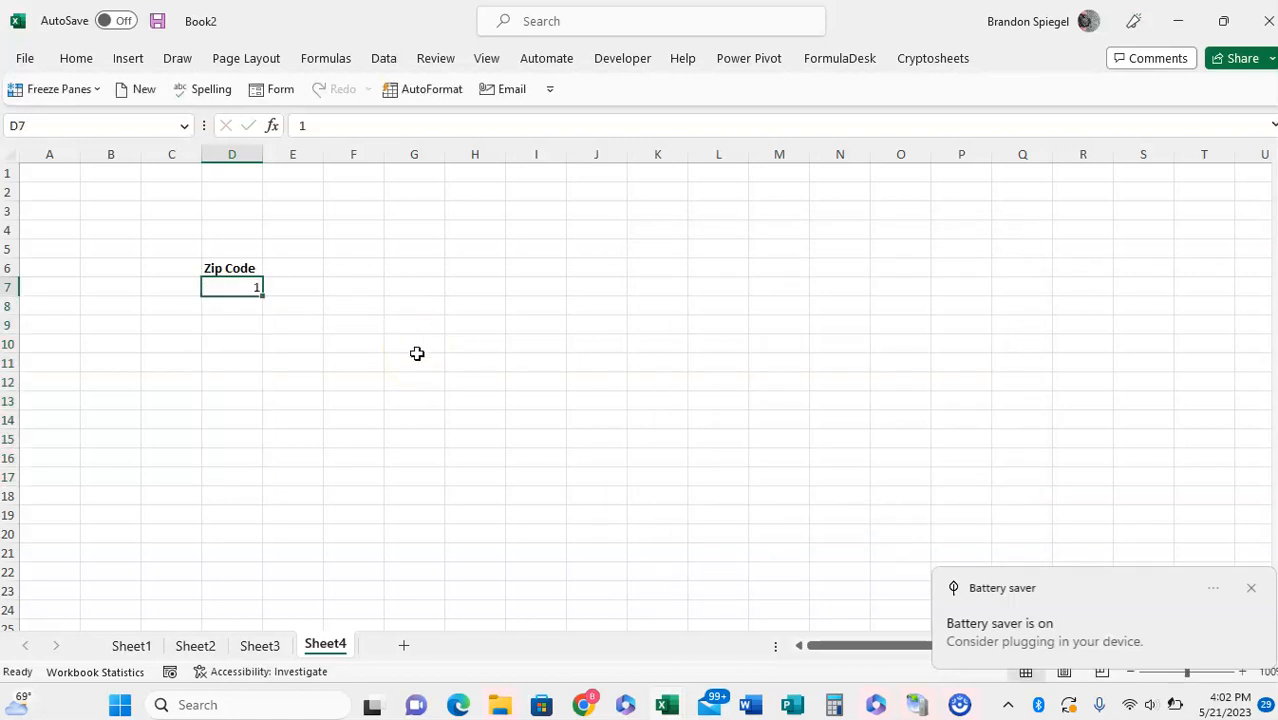
pyautogui.write('1')
pyautogui.press('Return')
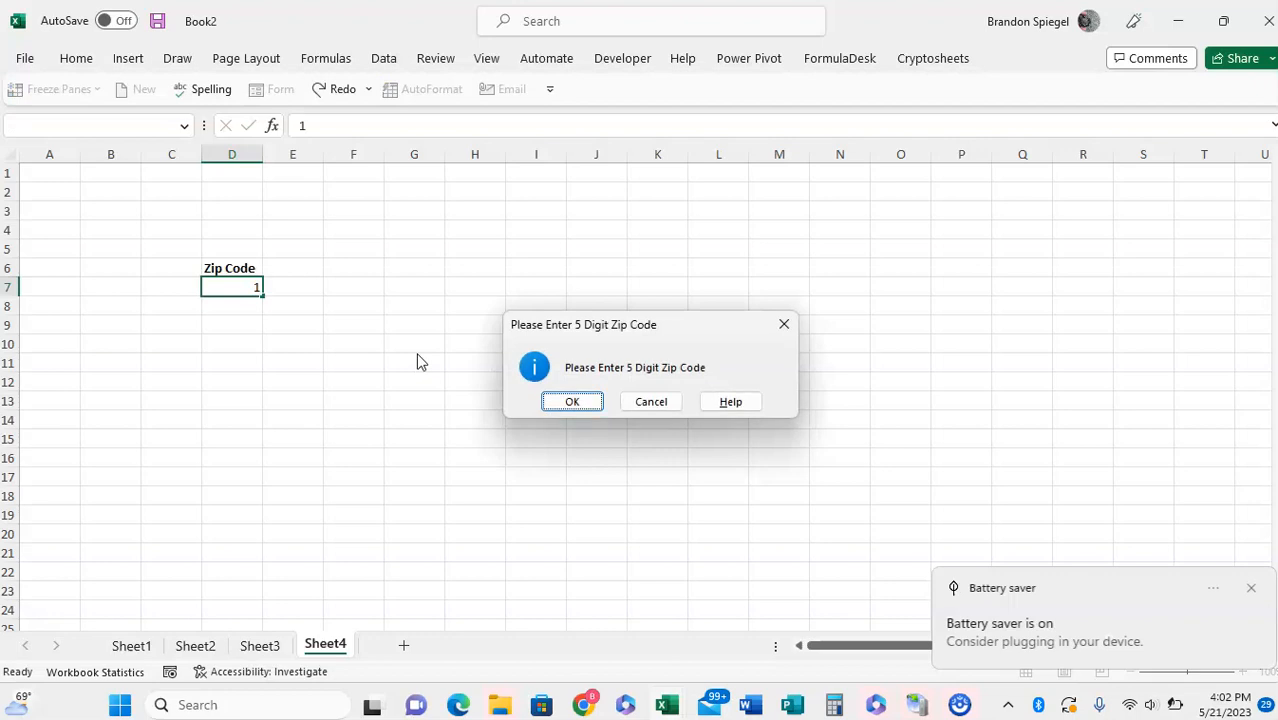
pyautogui.press('Return')
# Step: Enter 1 in cells D8 and D9, accepting the information alert each time
pyautogui.write('1')
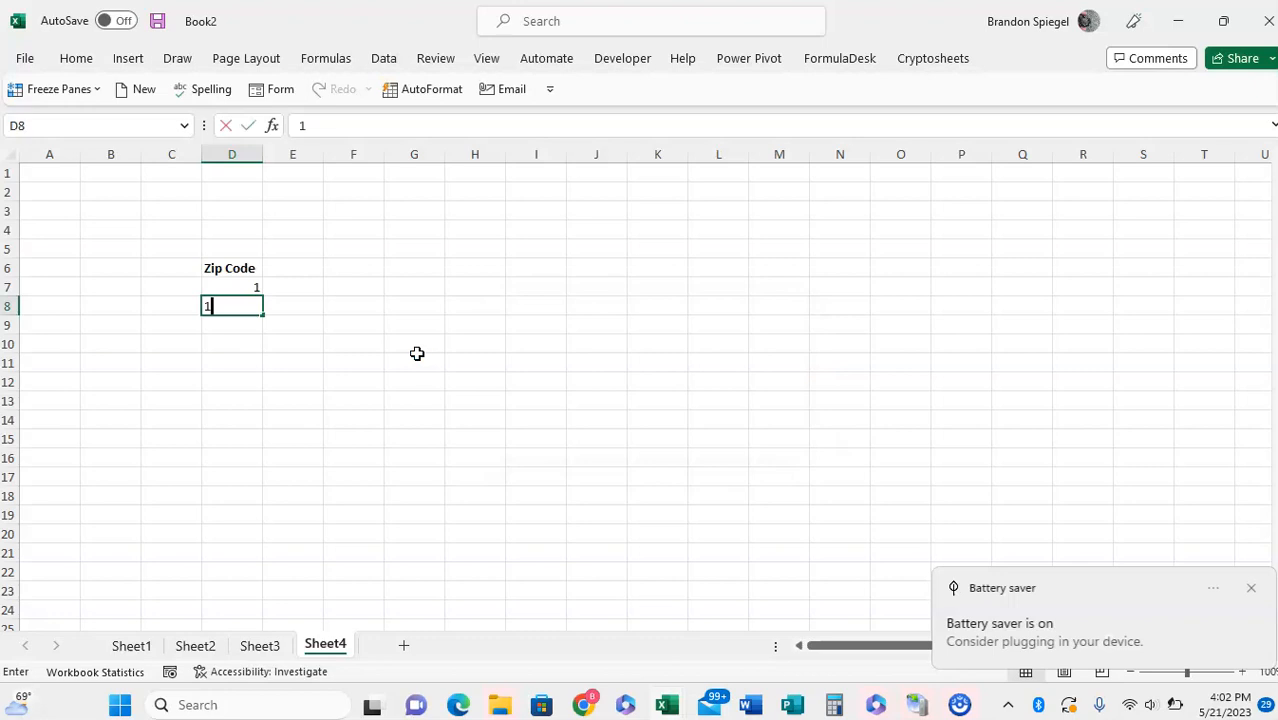
pyautogui.press('Return')
pyautogui.press('Return')
pyautogui.write('1')
pyautogui.press('Return')
pyautogui.press('Return')
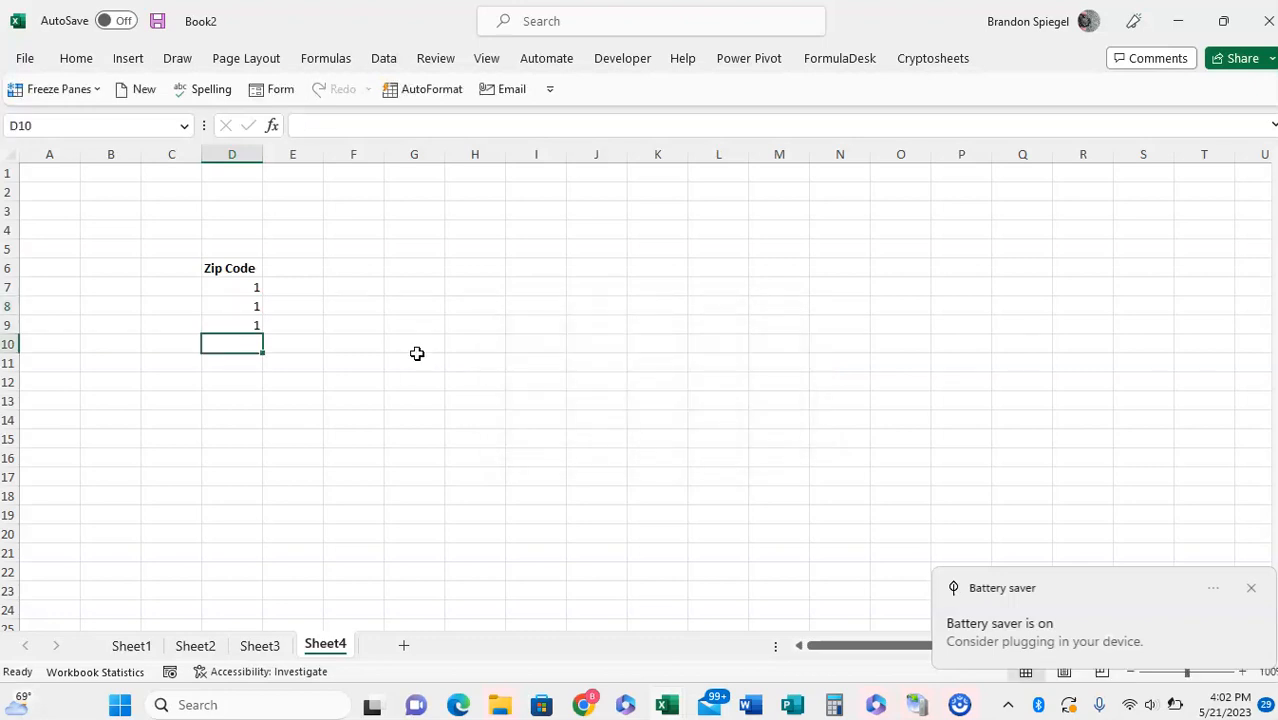